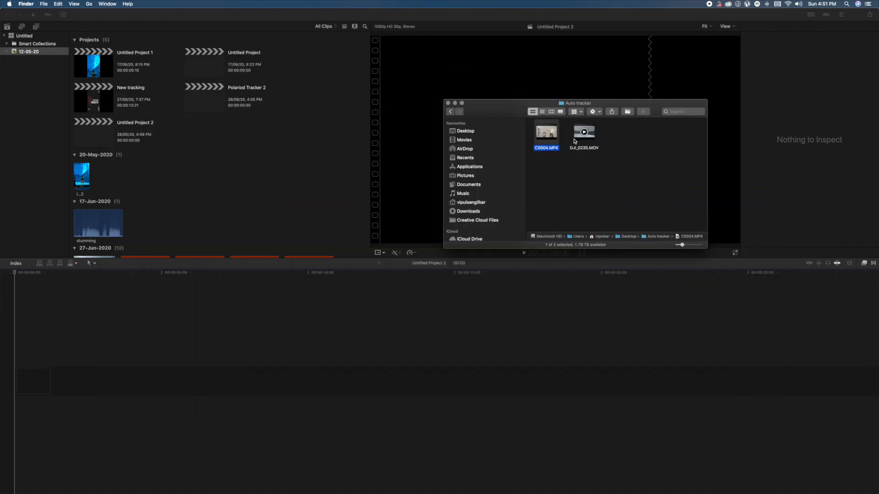
key(space)
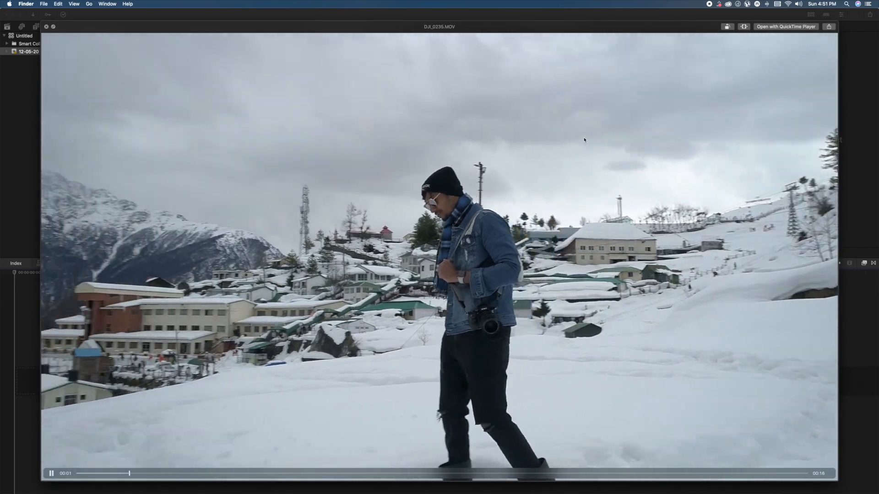
- Preview DJI_0235.MOV, and add both C0004.MP4 and DJI_0235.MOV from the Auto tracker folder to the start of the Untitled Project 2 timeline
key(space)
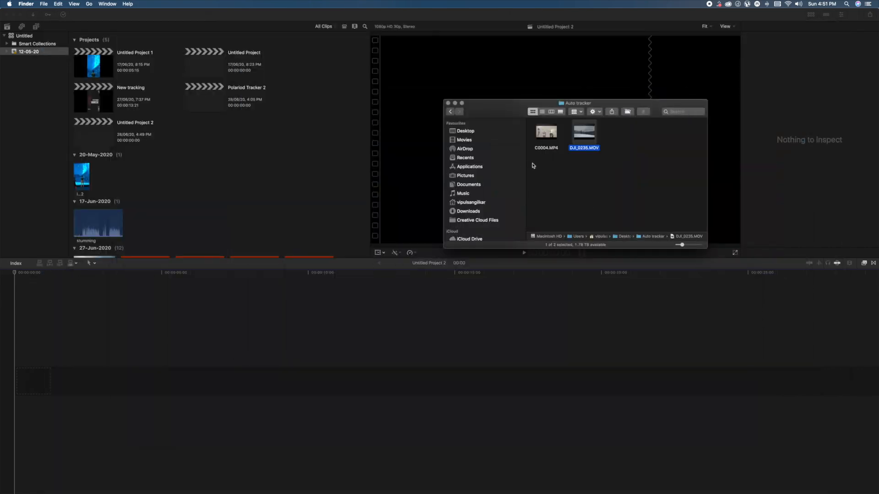
drag(557, 140, 185, 310)
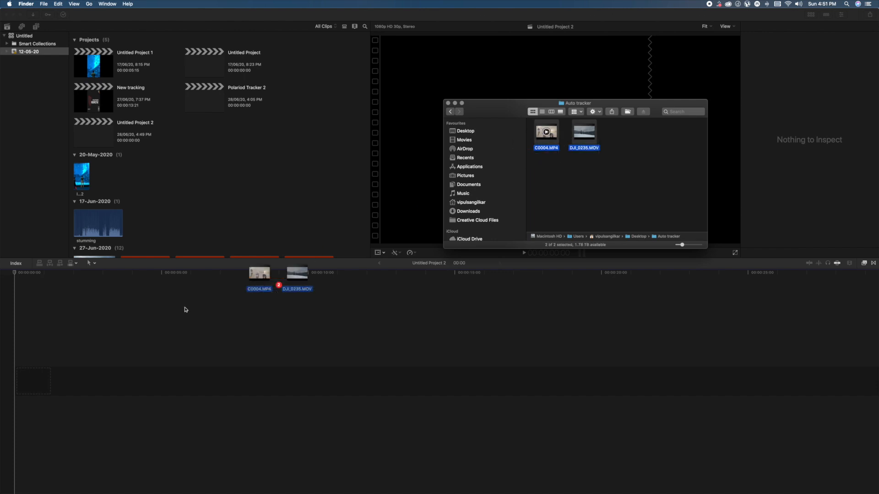
drag(37, 354, 33, 362)
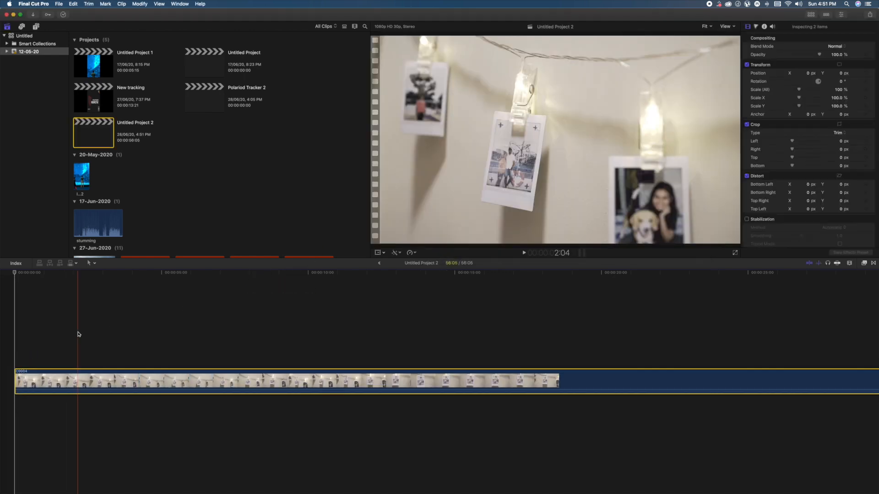
- Connect the DJI_0235 clip beneath C0004, aligned with the start of the timeline
key(super+minus)
key(super+minus)
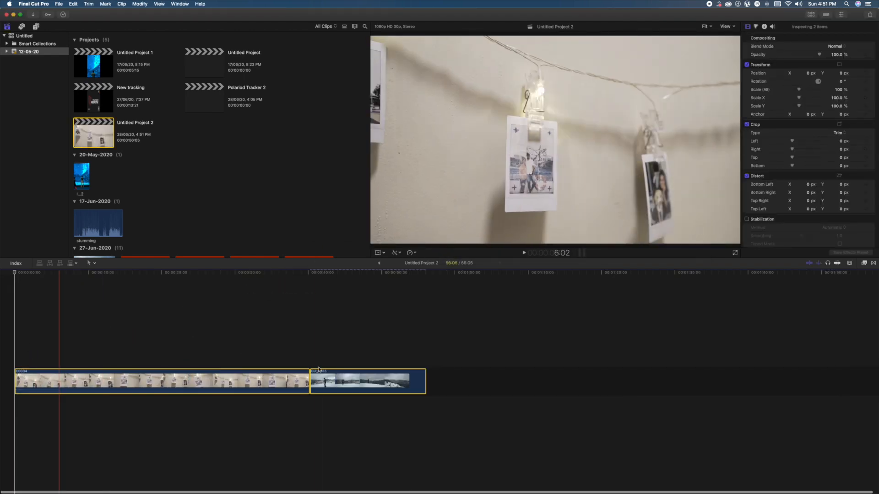
drag(368, 374, 64, 409)
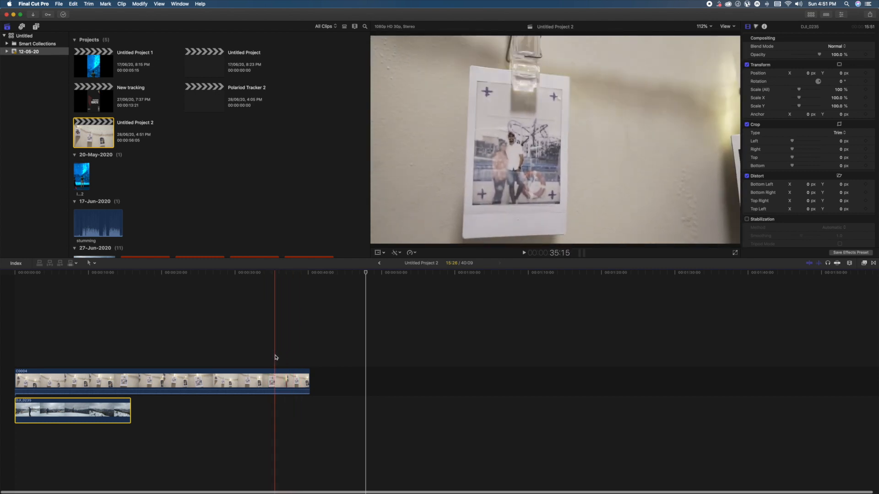
- Trim C0004 to the portion after about 35 seconds and connect DJI_0235 beneath it at the start of the timeline
click(275, 358)
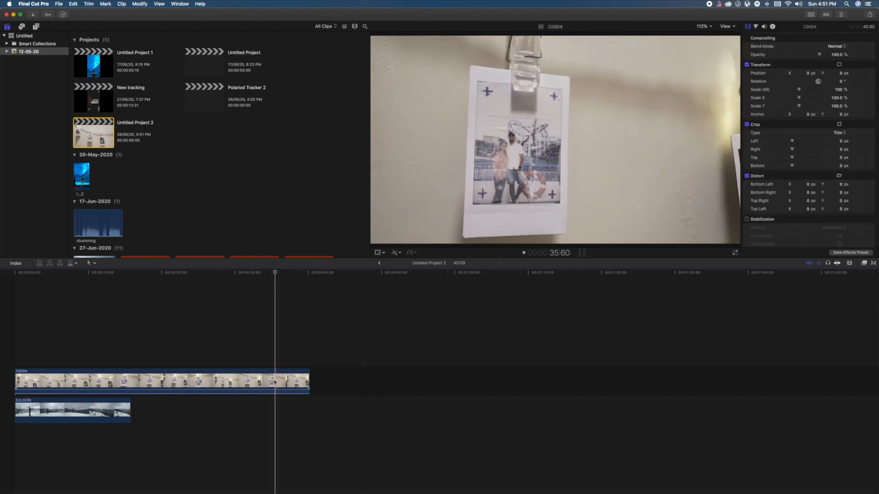
click(237, 385)
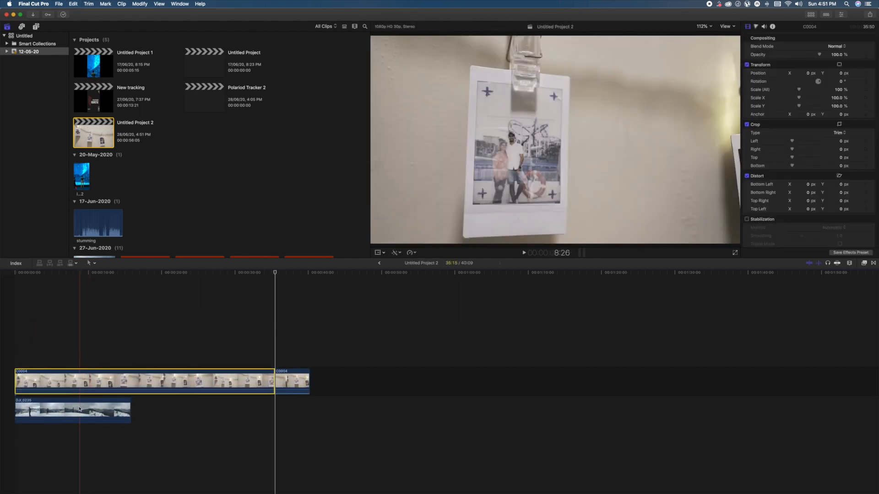
drag(93, 406, 389, 373)
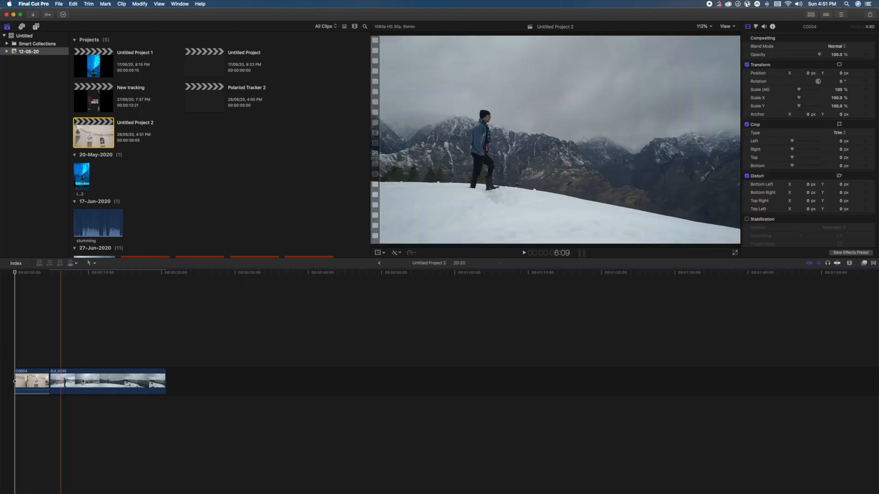
drag(61, 380, 28, 403)
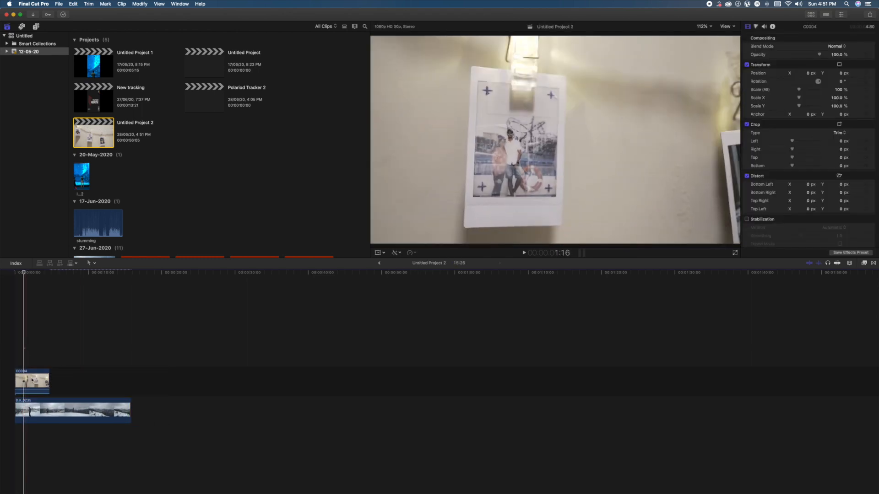
- Retime the C0004 clip to slow motion at 50%, and slow it further to 25% speed
click(412, 251)
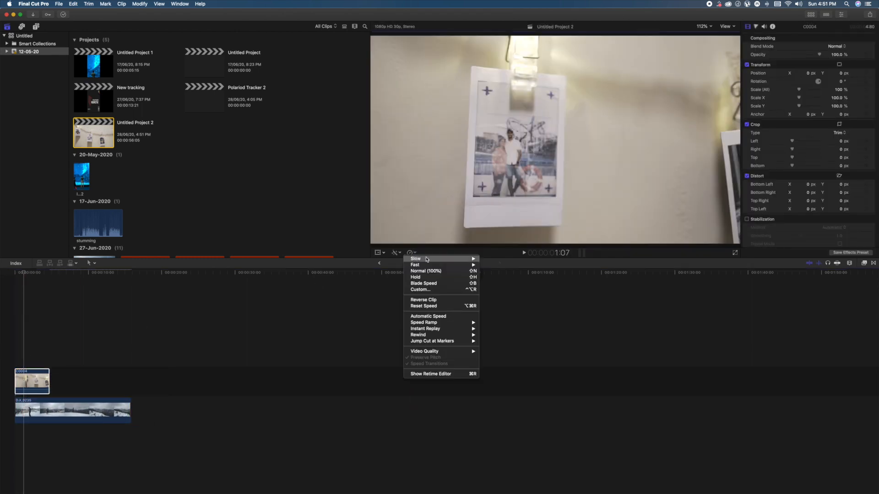
click(499, 259)
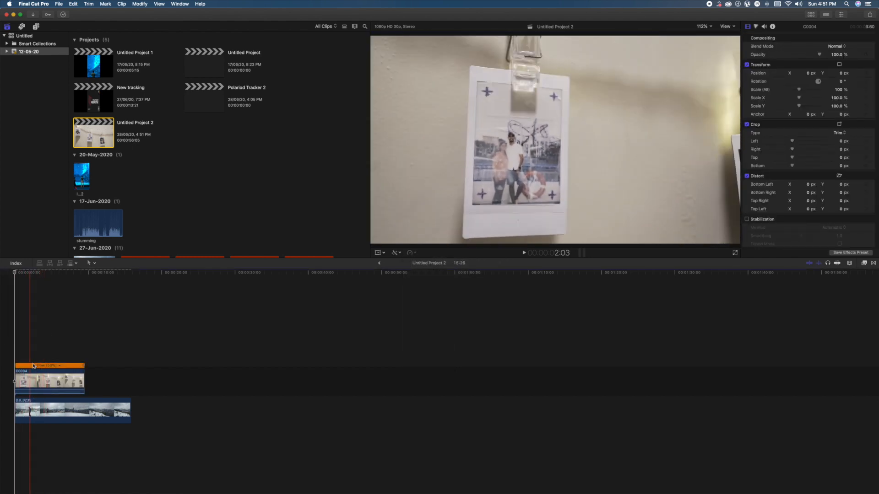
click(74, 368)
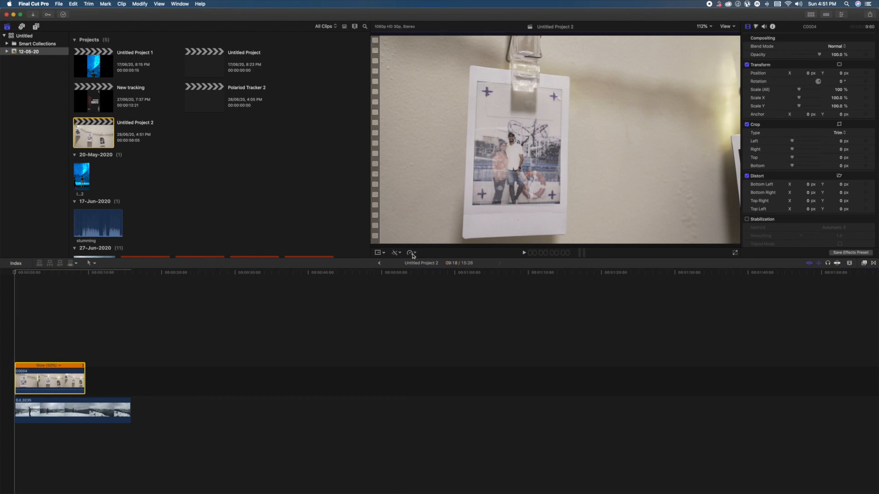
click(411, 253)
mouse_move(439, 261)
click(489, 265)
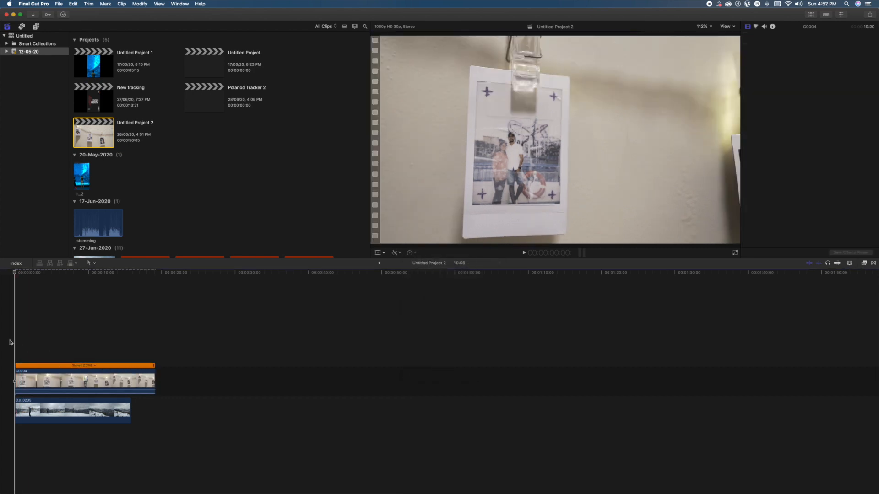
- Play the opening of the slowed C0004 footage and select the clip
key(space)
key(space)
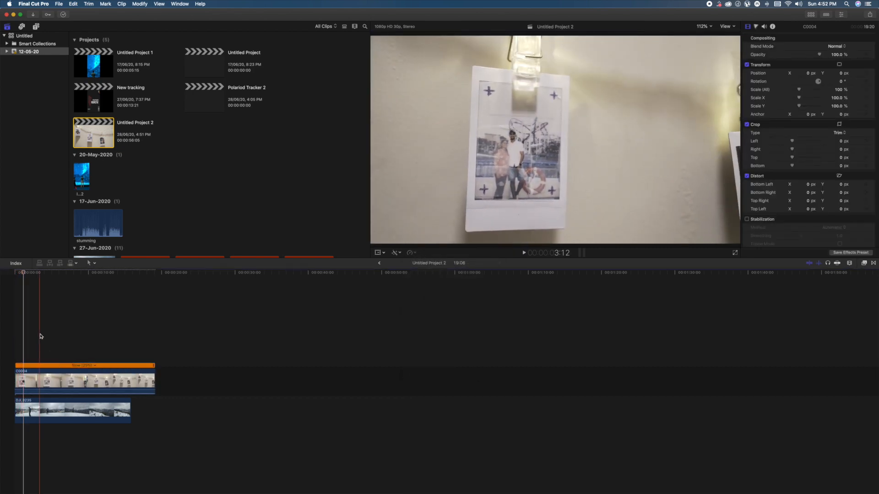
click(40, 336)
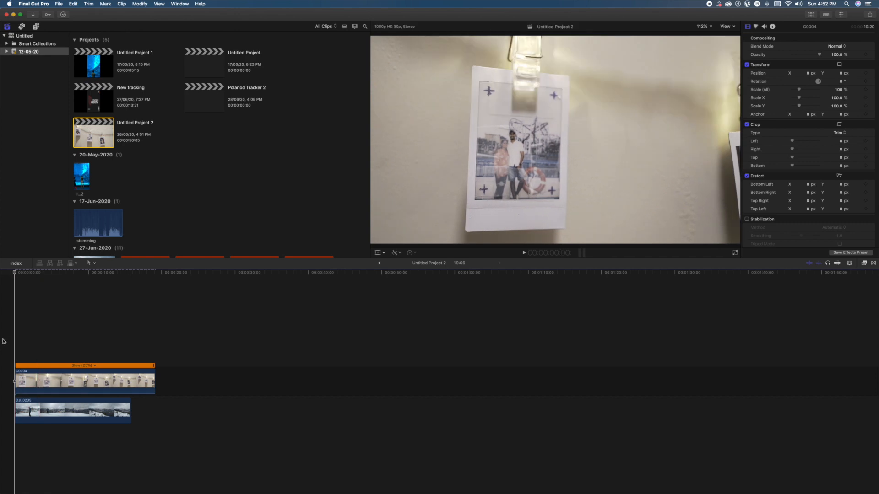
click(23, 375)
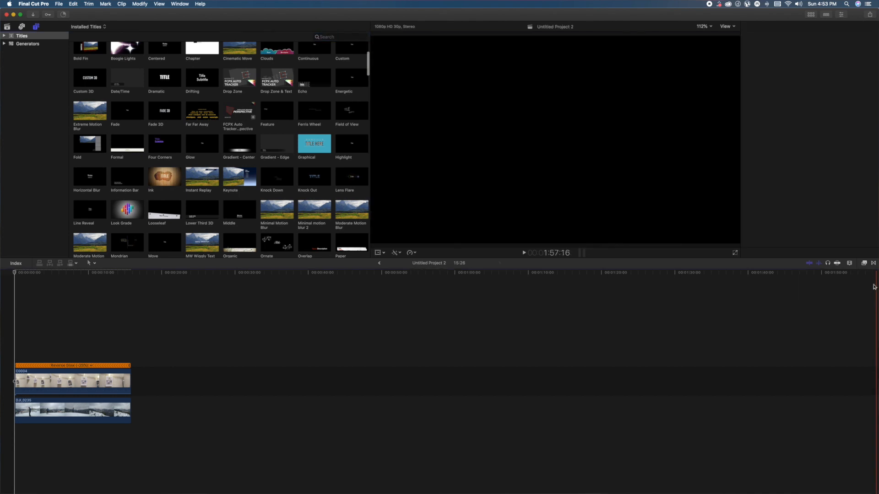
- Browse the installed Pixel Film Studios FCPX Auto Tracker effects, including the Perspective one
click(874, 263)
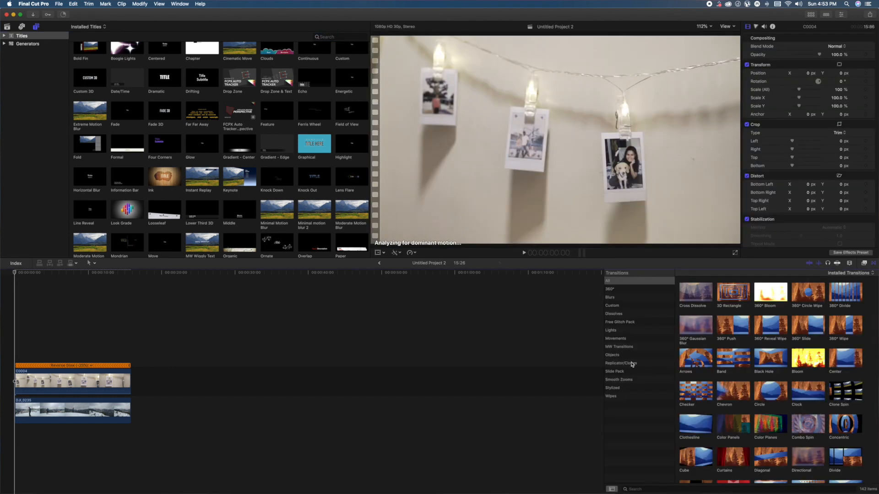
click(864, 264)
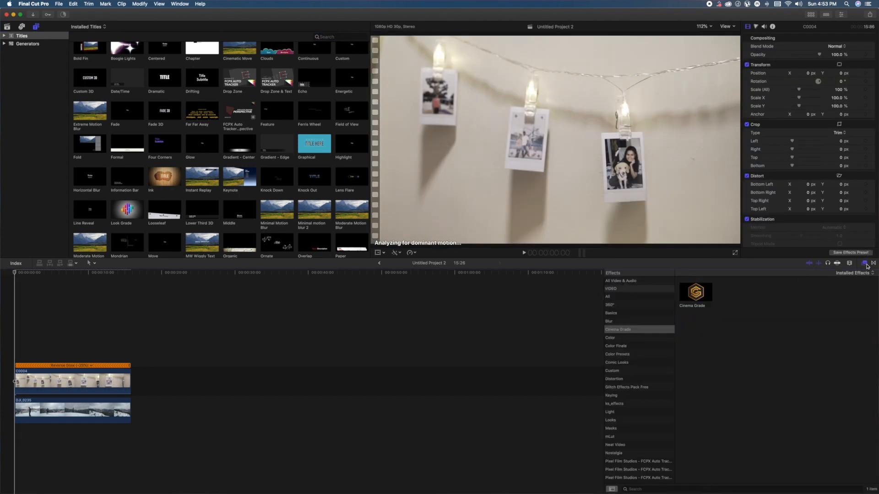
scroll(618, 442, down, 2)
click(652, 442)
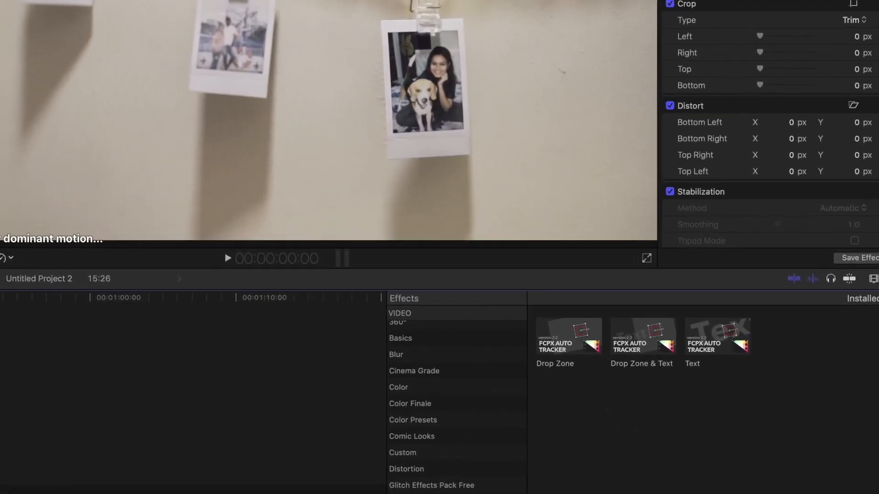
click(454, 492)
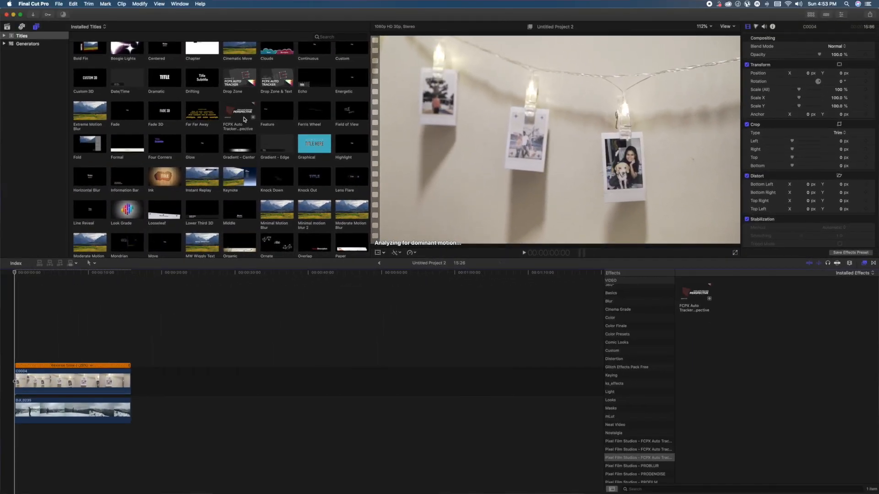
- Add the FCPX Auto Tracker Perspective title above C0004 from the timeline start, extend it to 15:26, and hide the effects list
drag(244, 119, 3, 346)
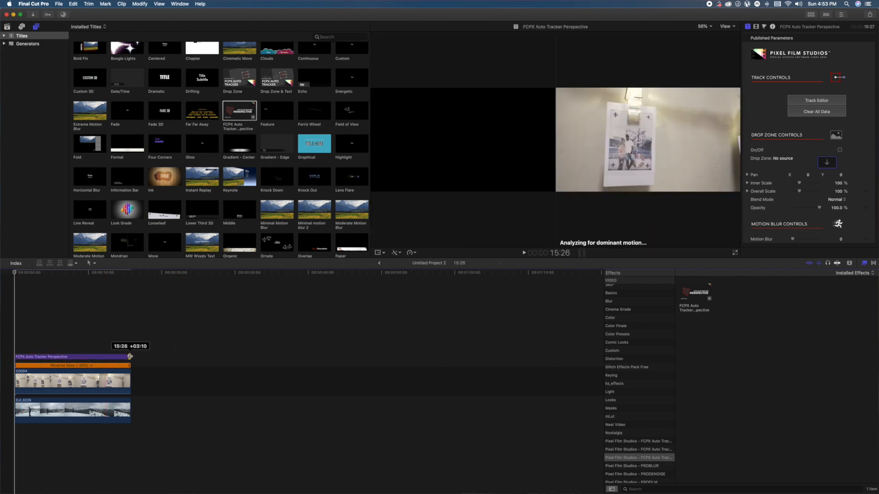
click(865, 263)
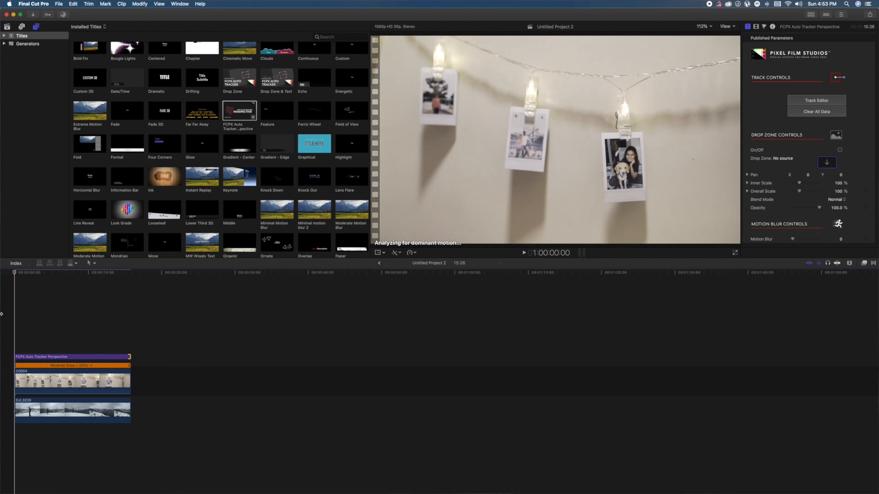
- Open the Track Editor for the FCPX Auto Tracker Perspective title with its playhead near the end, at 00:00:15:21
click(129, 357)
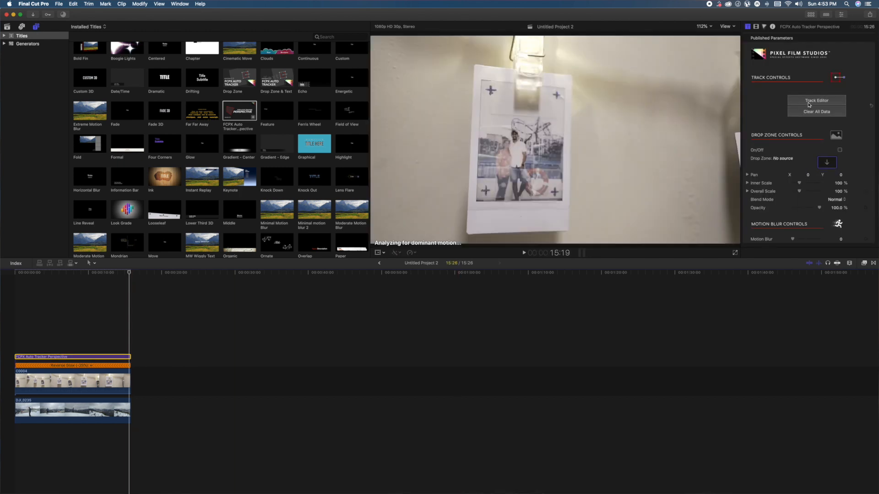
click(809, 104)
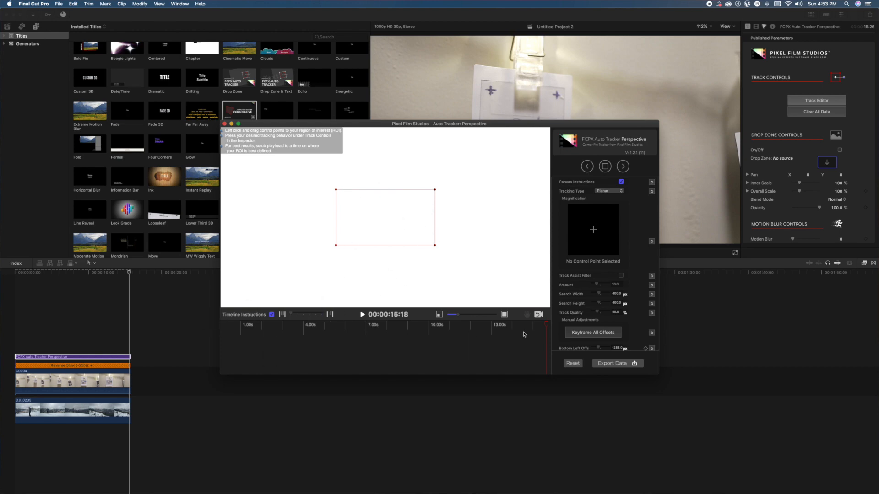
drag(547, 327, 550, 327)
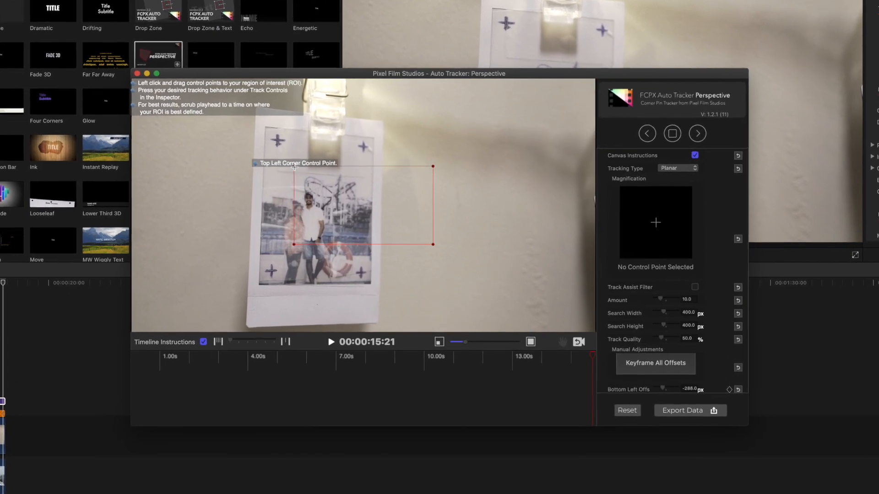
- Place the four tracking control points on the inner corners of the middle polaroid's picture area
drag(294, 166, 266, 130)
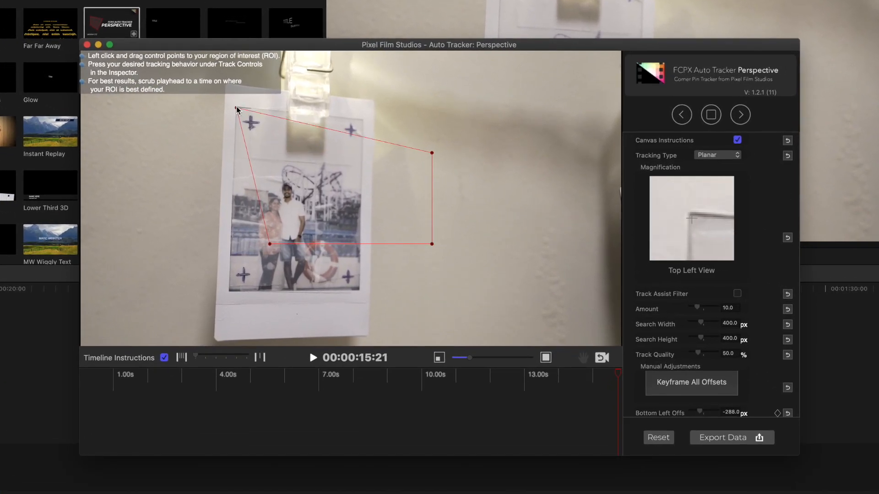
drag(432, 153, 365, 123)
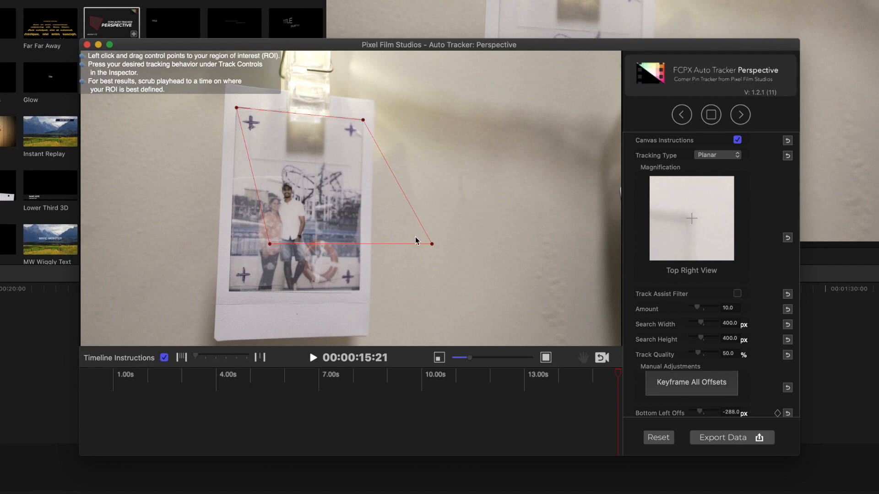
drag(431, 244, 359, 291)
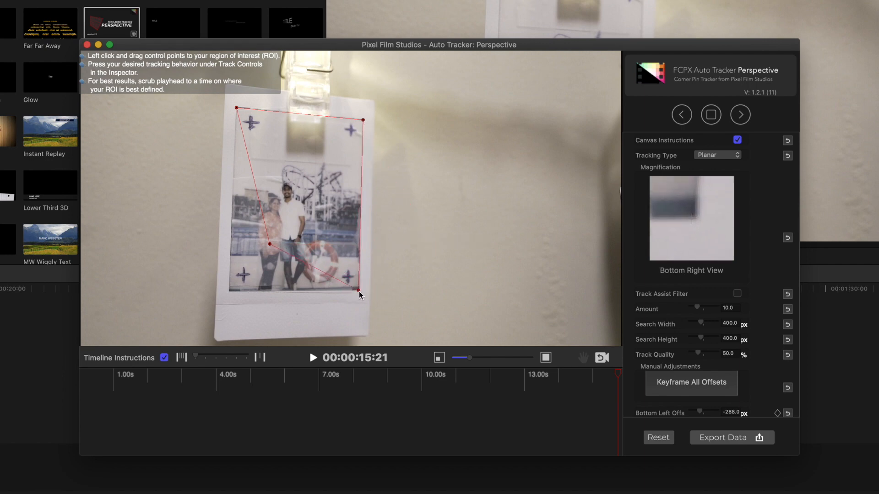
drag(269, 244, 231, 295)
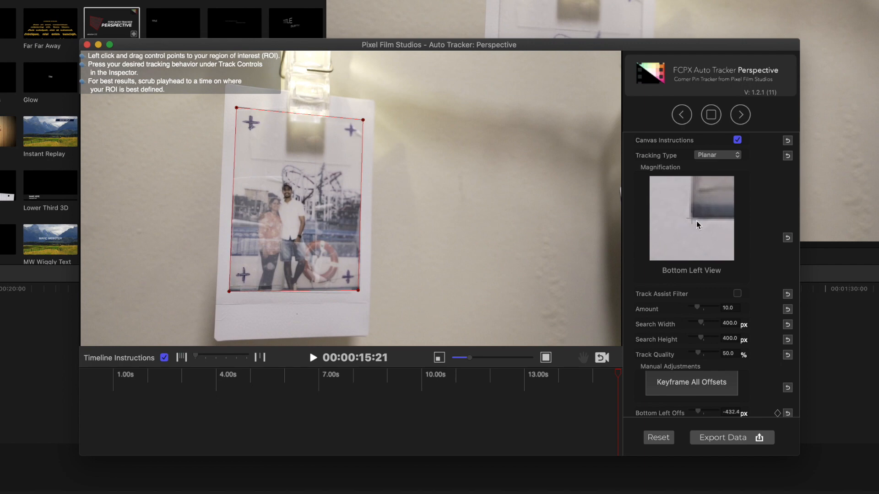
- Fine-tune the top left, top right and bottom right control points onto the polaroid's picture corners using the magnified view
click(236, 108)
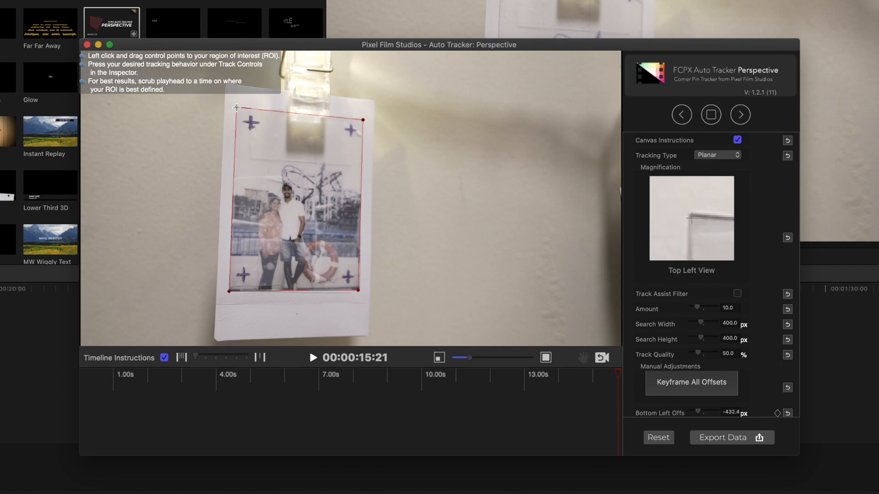
drag(237, 107, 237, 108)
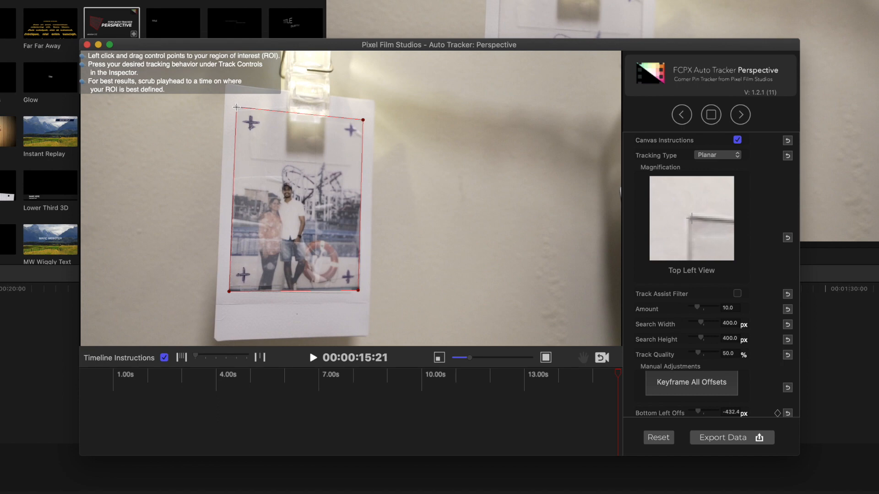
click(363, 121)
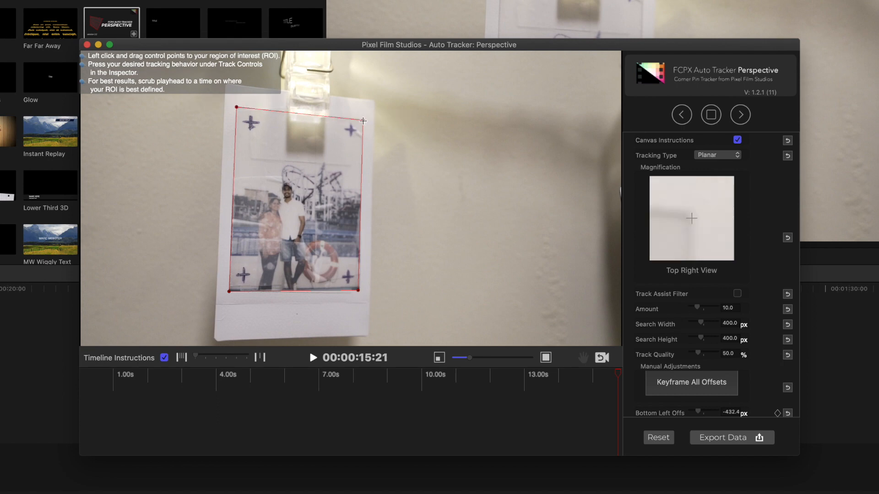
drag(363, 120, 363, 120)
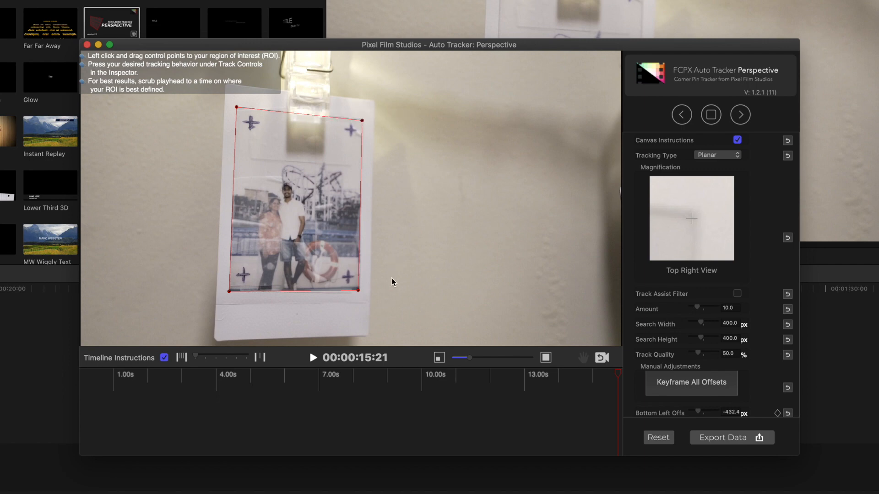
click(358, 291)
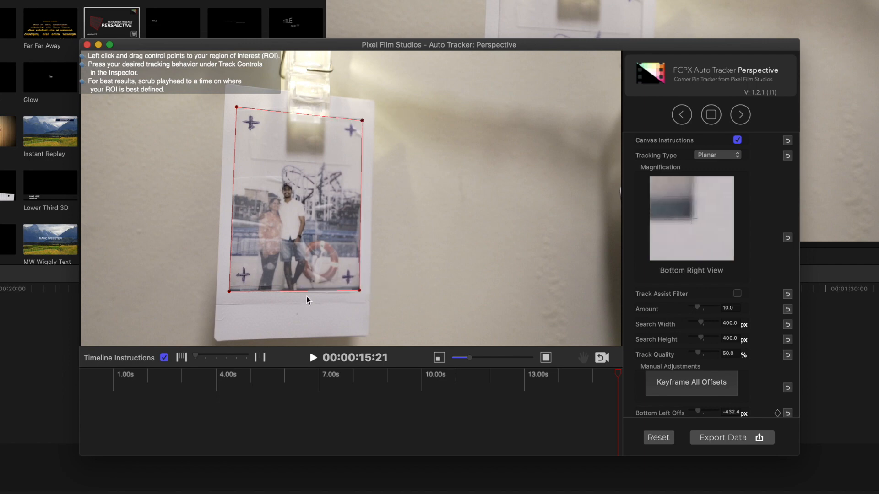
- Fine-tune the bottom left control point on the polaroid's picture corner, and set Amount to 40.0 and Track Quality to 100.0 %
click(229, 291)
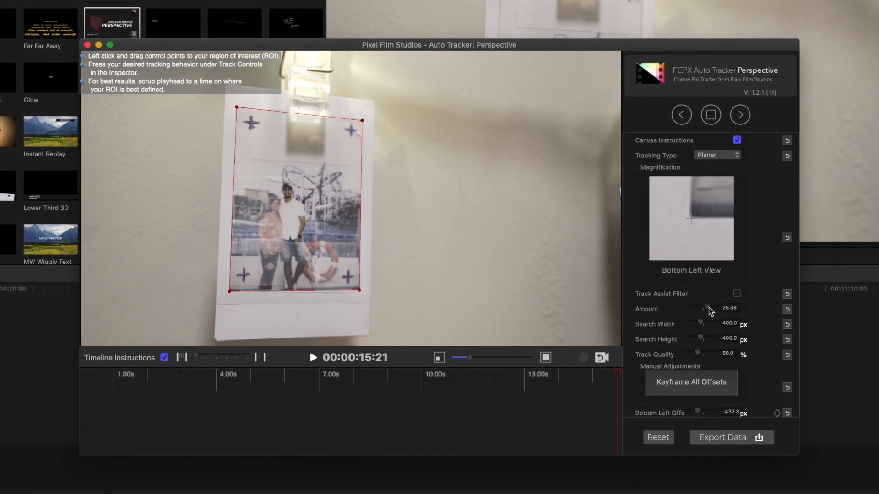
drag(699, 310, 721, 311)
scroll(691, 338, down, 2)
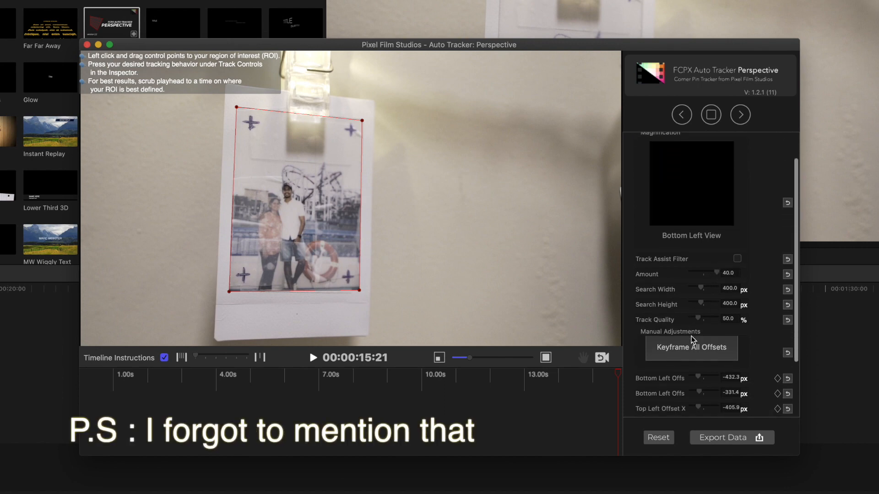
drag(699, 317, 706, 317)
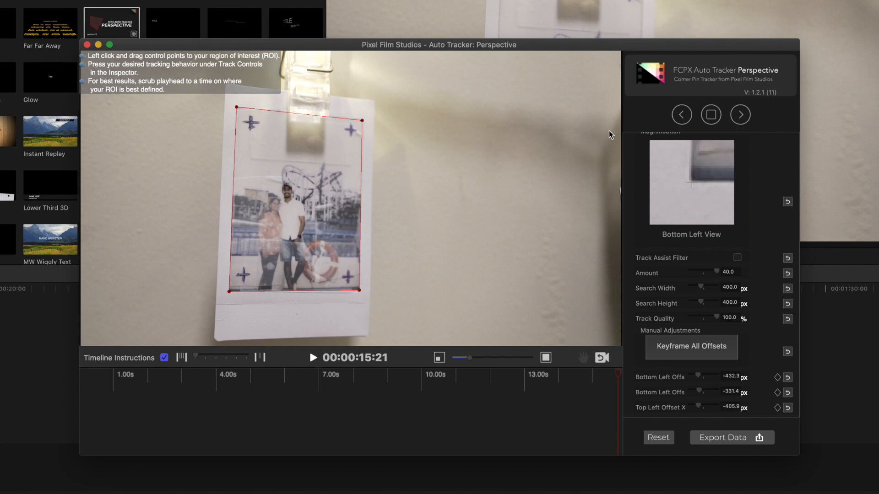
scroll(795, 211, down, 3)
scroll(795, 212, up, 5)
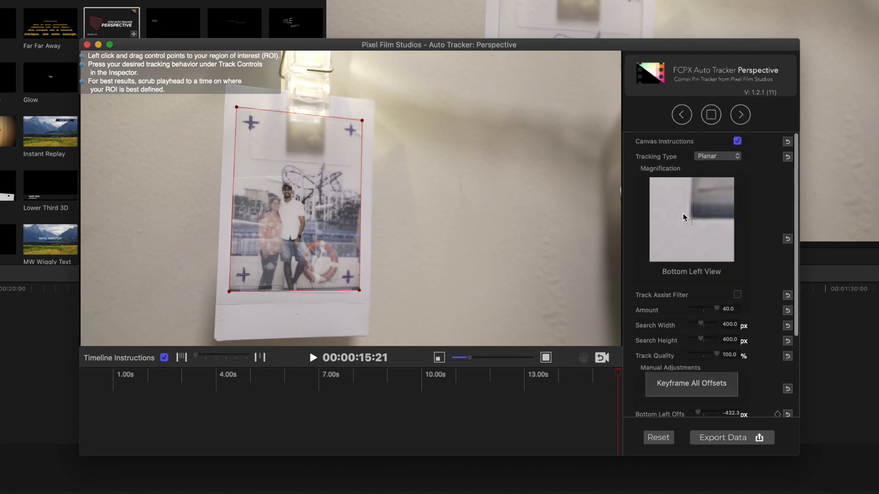
- Track the polaroid backward to 00:00:00:00, export the tracking data to the title, and play the project
click(681, 116)
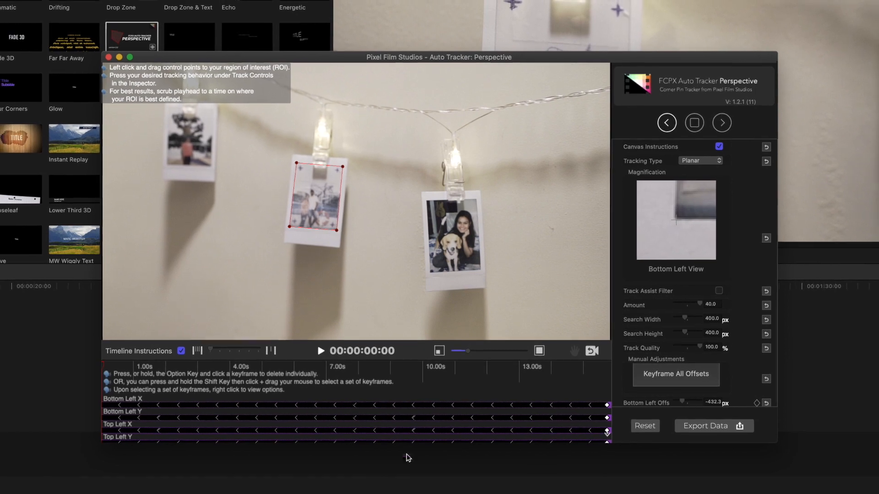
drag(414, 441, 414, 493)
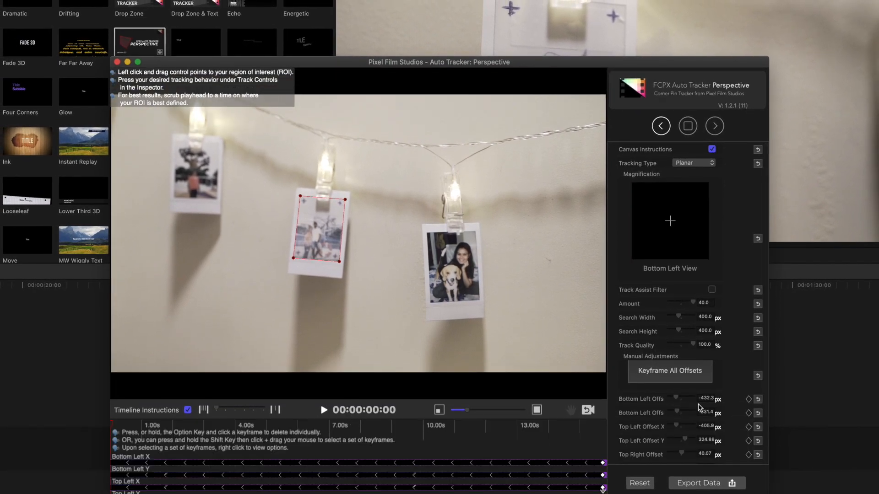
scroll(634, 351, down, 3)
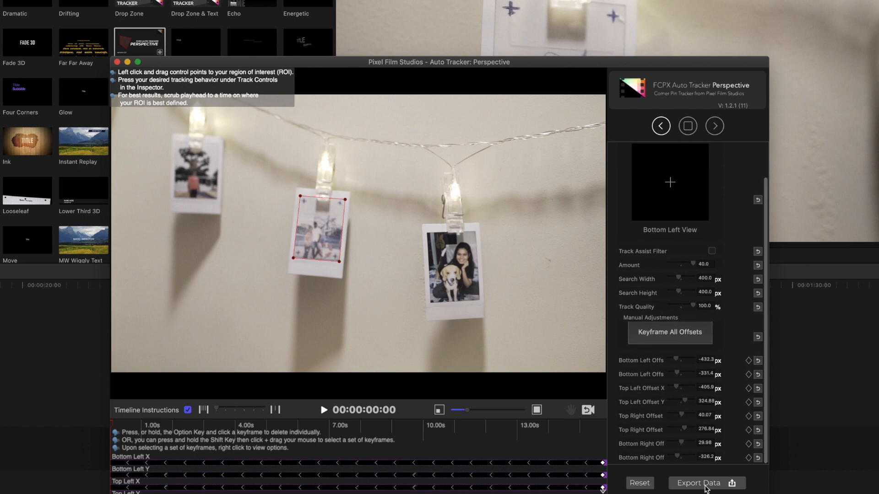
click(707, 486)
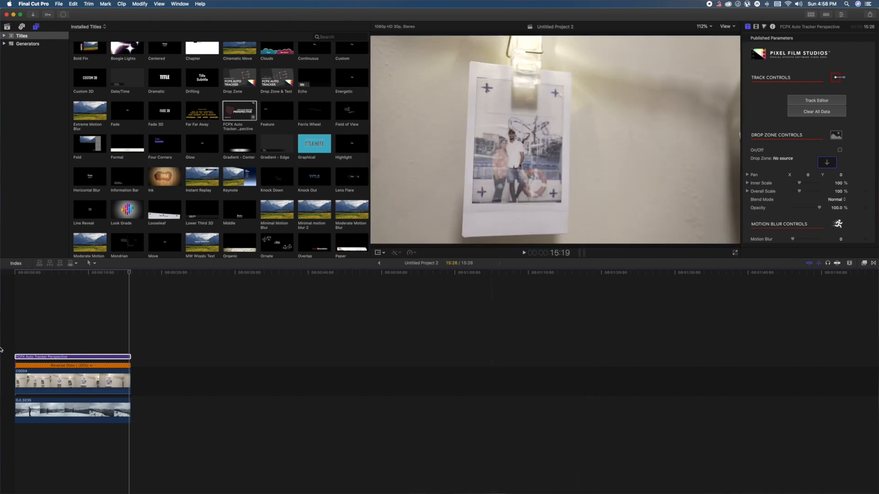
key(space)
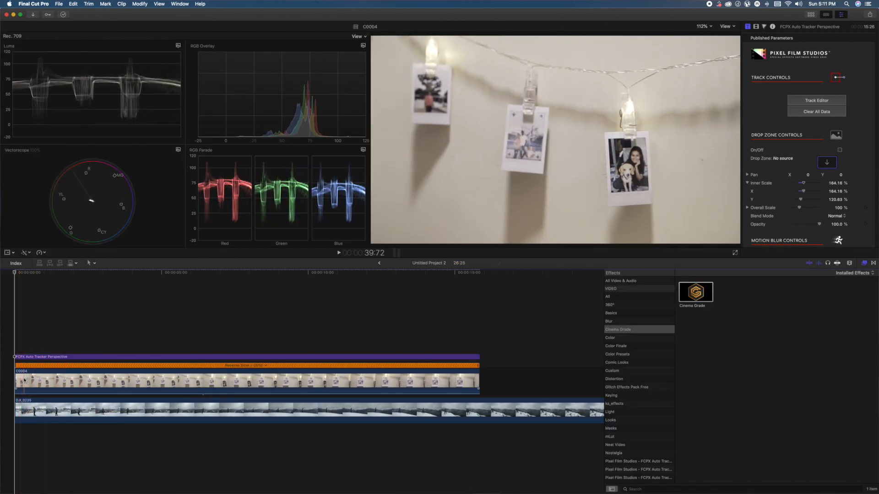
- Apply Balance Color to clip C0004 and set its method to White Balance
click(25, 380)
click(32, 411)
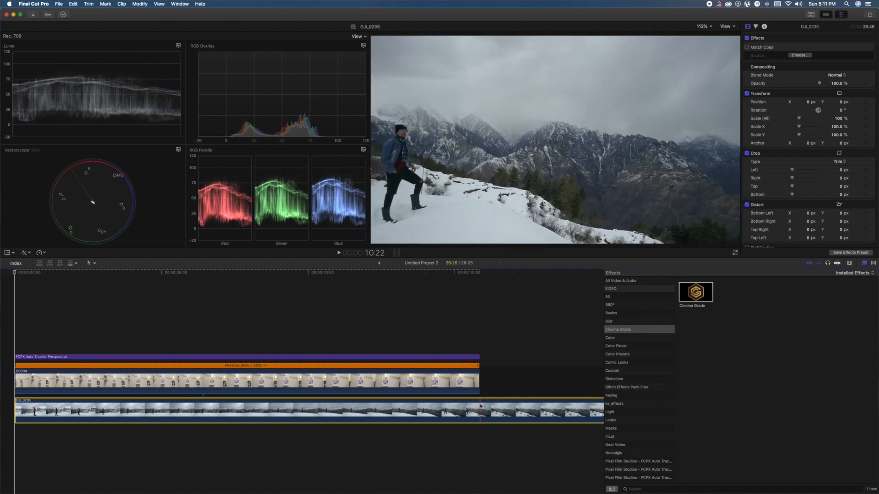
click(72, 387)
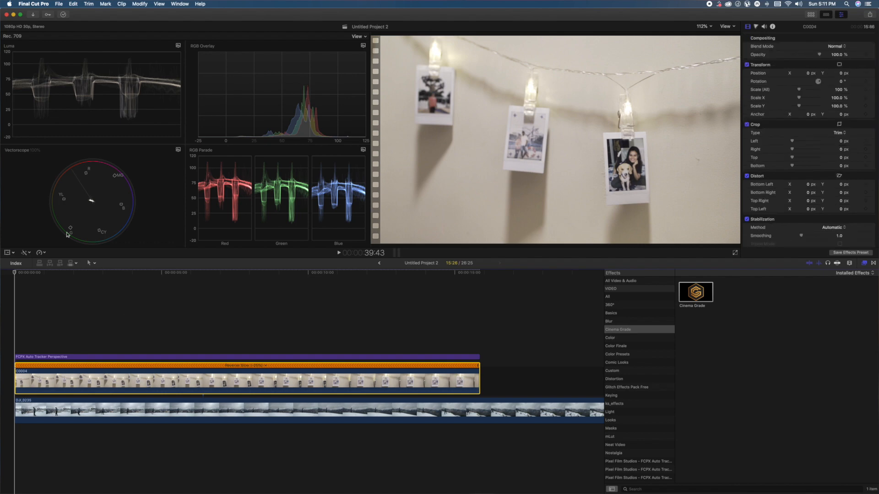
click(26, 253)
click(28, 260)
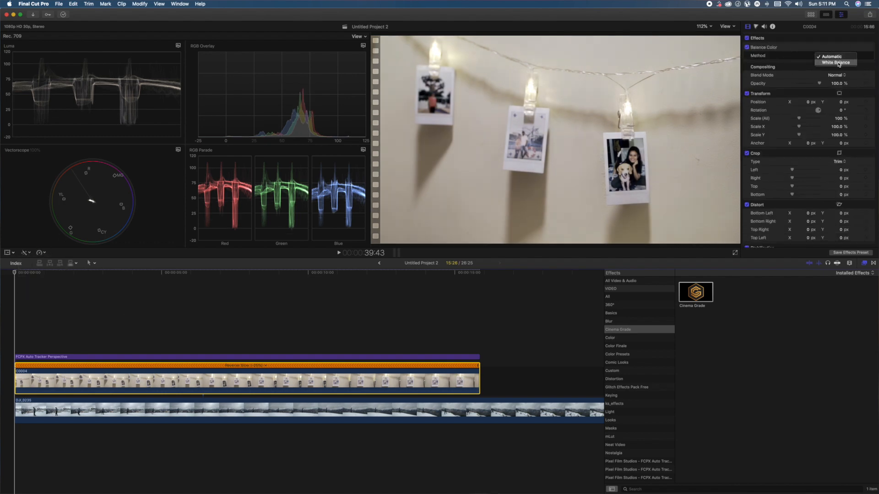
click(838, 63)
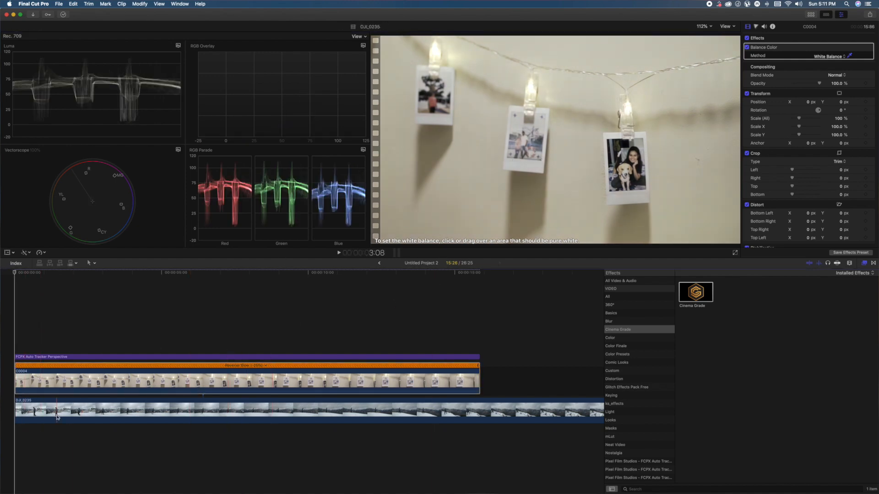
- Place the playhead on DJI_0235 beyond the end of C0004, at about 18:02, and apply automatic Balance Color to DJI_0235
click(543, 389)
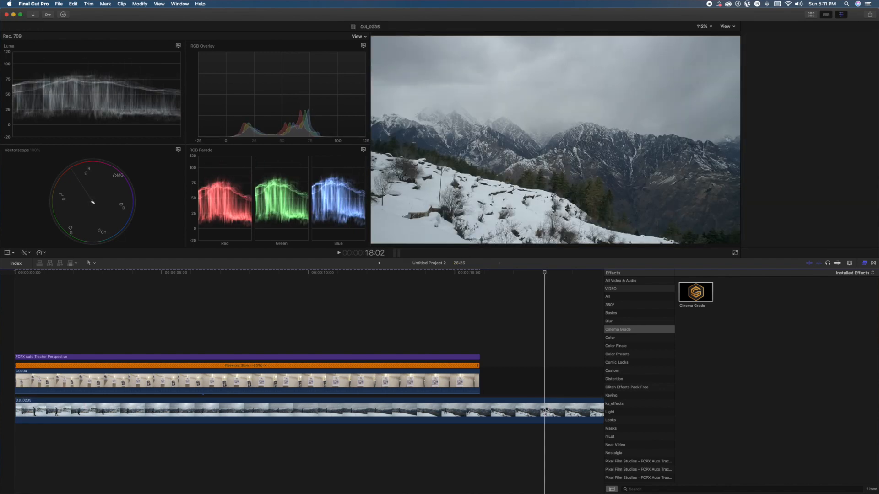
click(546, 410)
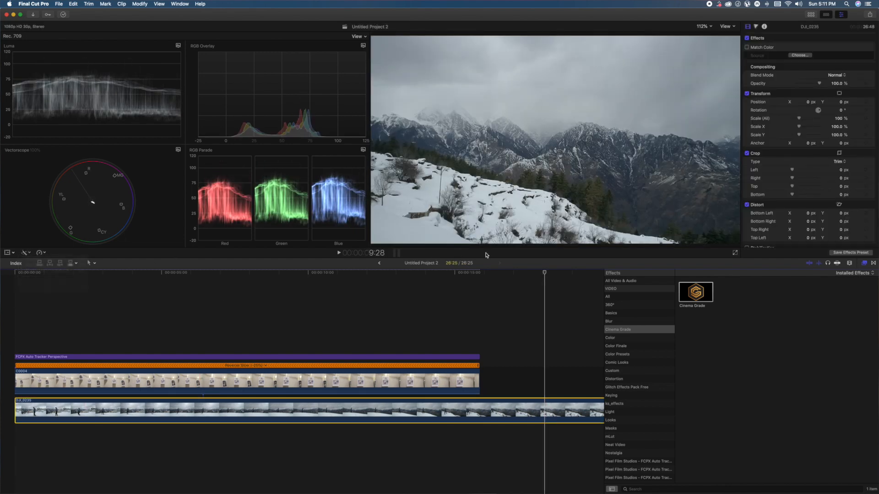
key(alt+super+b)
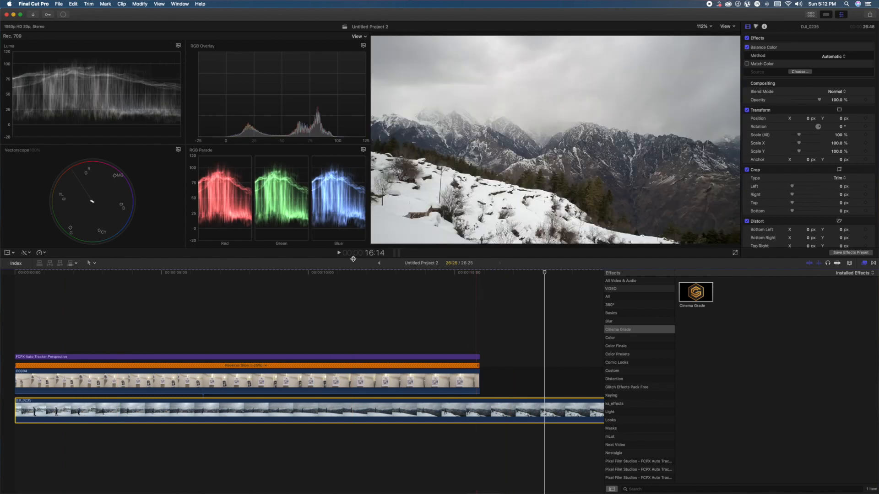
- Match the color of DJI_0235 to a frame near the end of C0004 that shows the polaroid close up
click(40, 253)
click(25, 253)
click(25, 253)
key(Return)
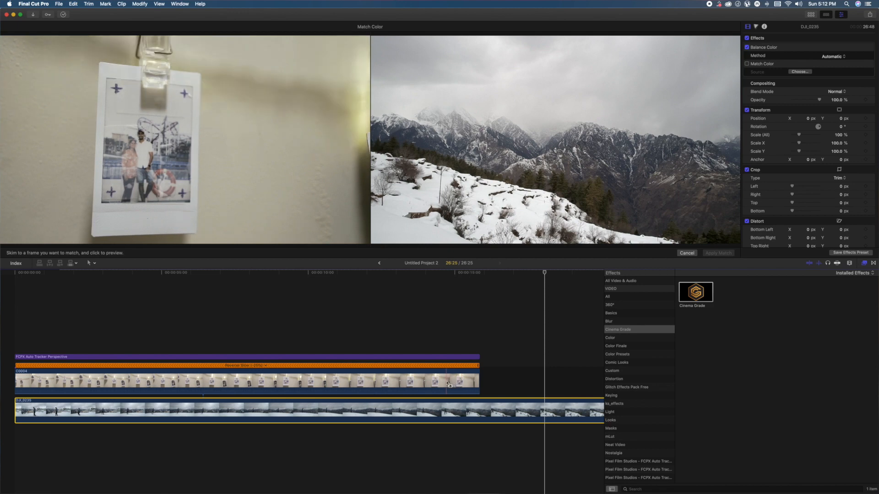
click(448, 383)
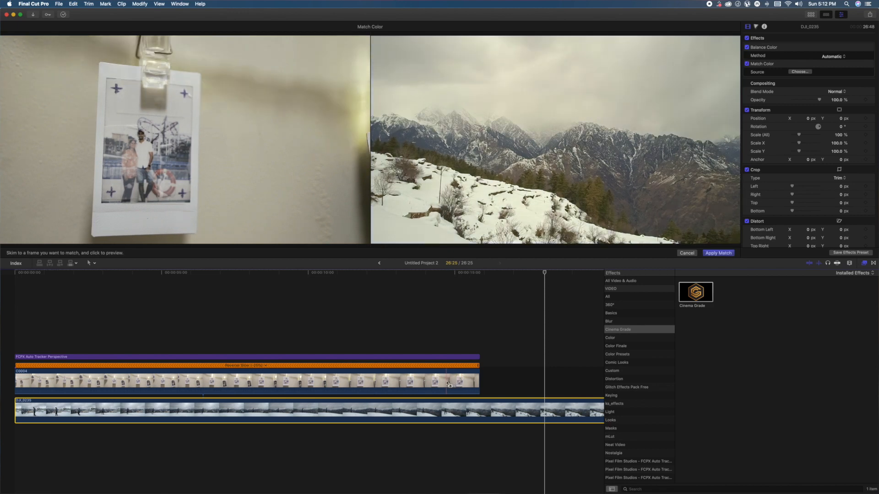
click(718, 253)
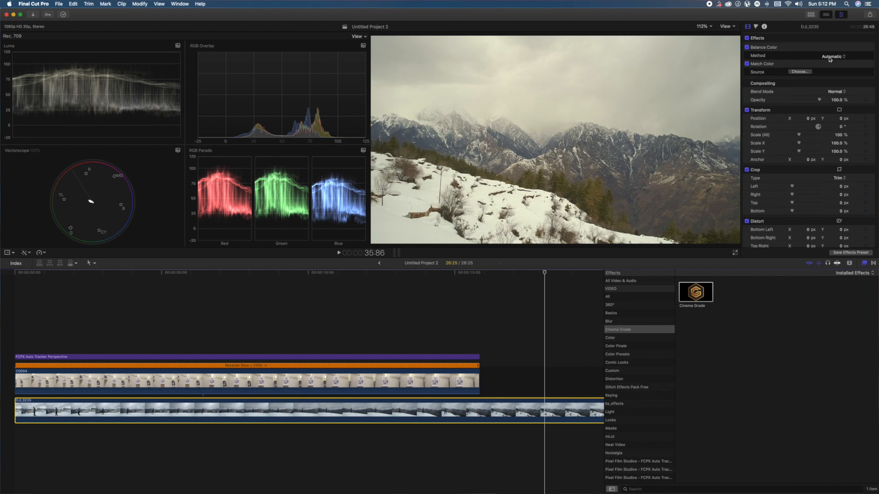
- Trim about one second off the start of DJI_0235, keeping the clip at the timeline start
click(3, 344)
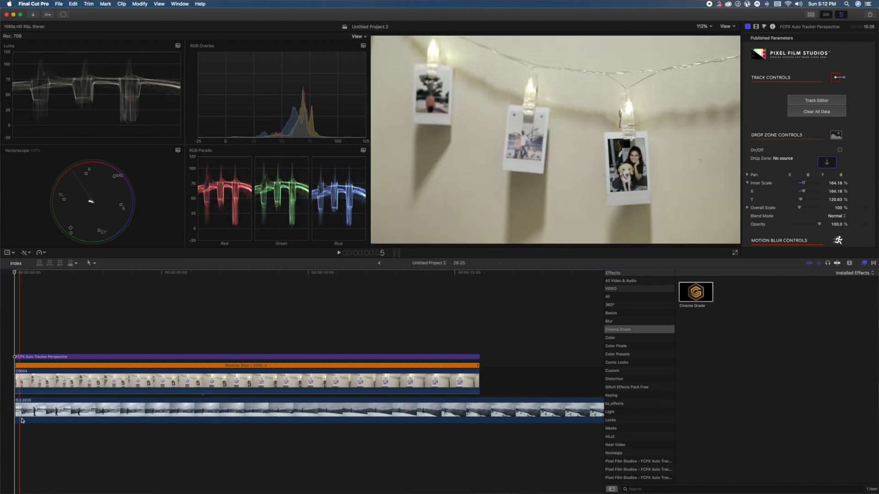
drag(16, 408, 34, 407)
drag(69, 408, 49, 408)
- Turn on the tracker title's drop zone with DJI_0235 as its source, and set Inner Scale to X 159.1 % and Y 103.72 %
click(16, 356)
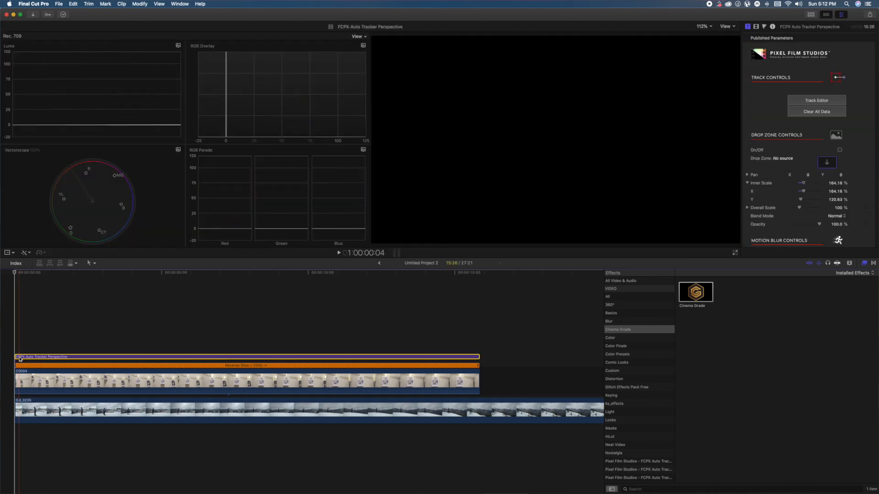
click(840, 151)
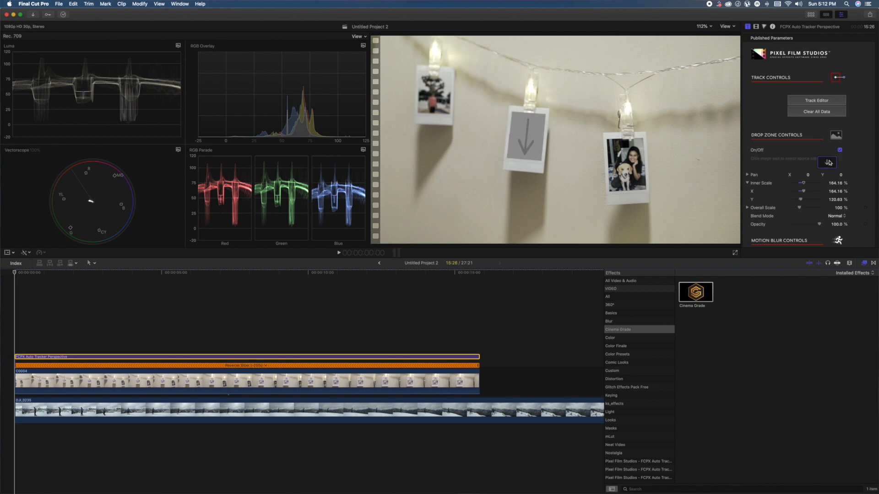
click(828, 163)
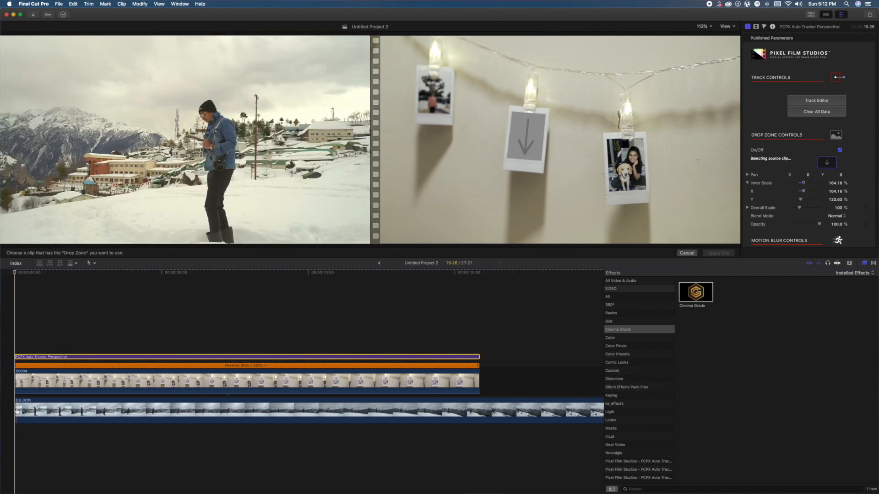
click(16, 410)
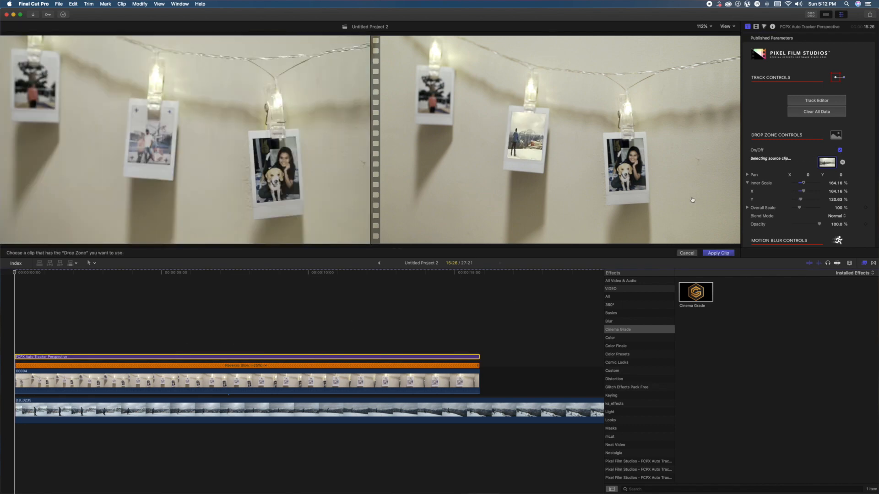
drag(804, 183, 804, 183)
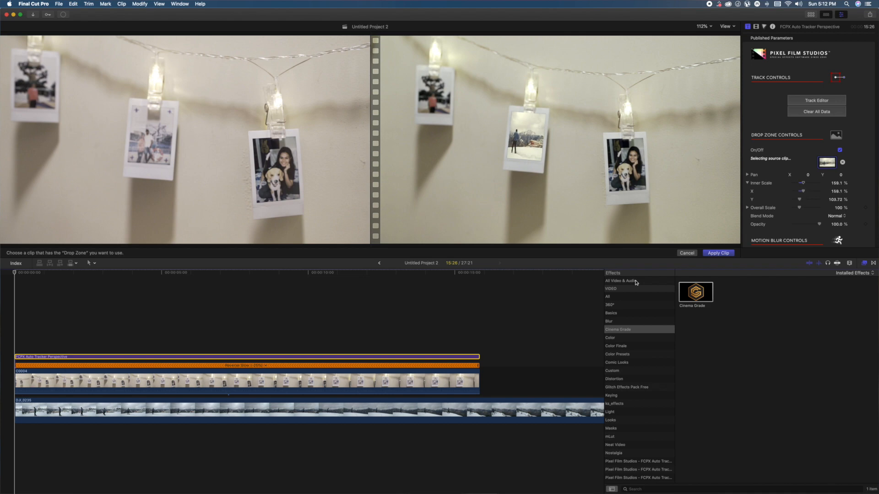
click(718, 253)
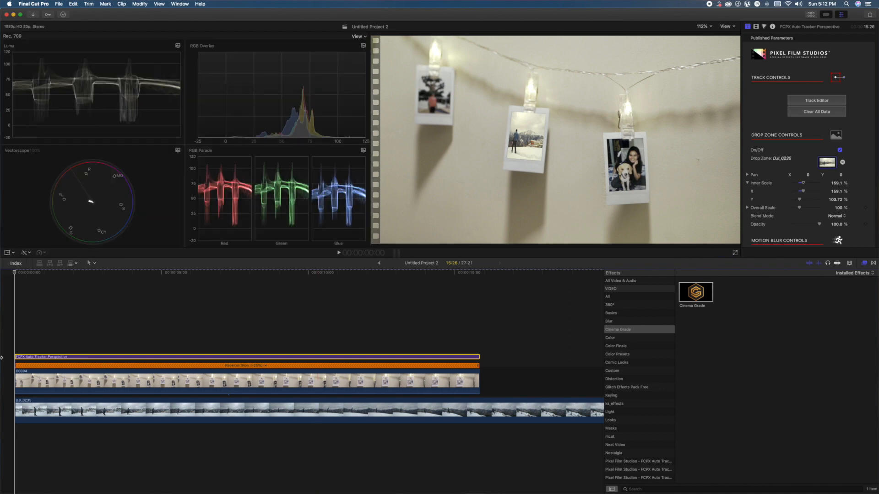
- Play the composite from the timeline start to about 14:04 to check the drone clip inside the polaroid
click(3, 343)
key(space)
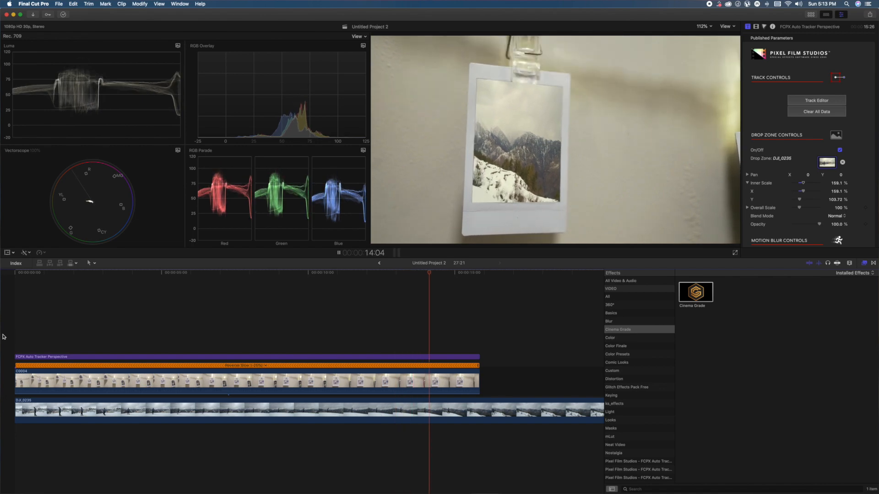
key(space)
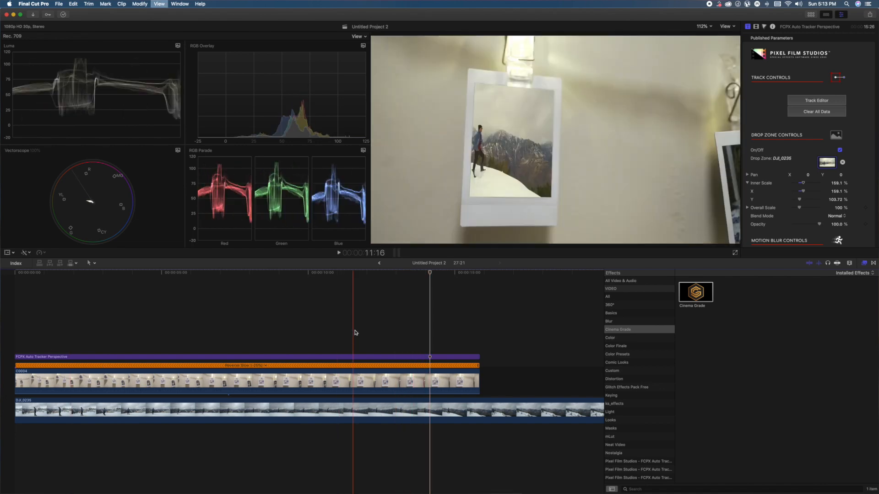
- Cut the tracker title and C0004 at 10:17, delete the sections after the cut, and align the title's end with C0004
click(325, 334)
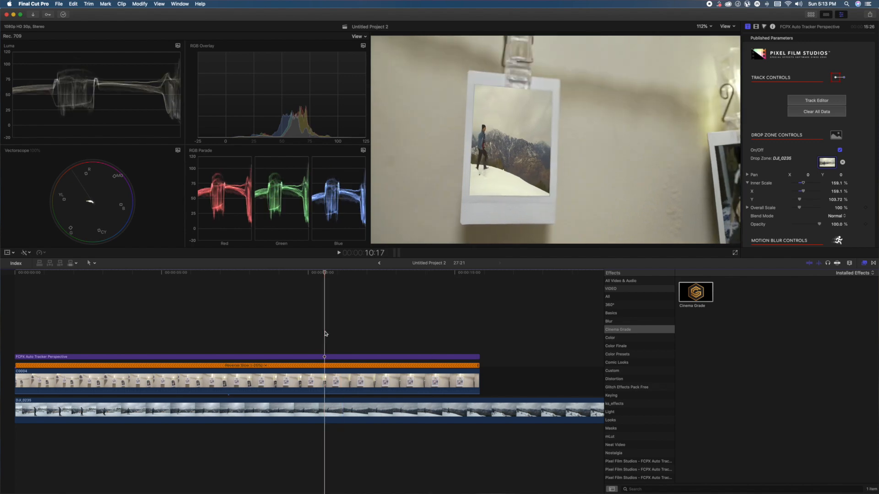
click(327, 383)
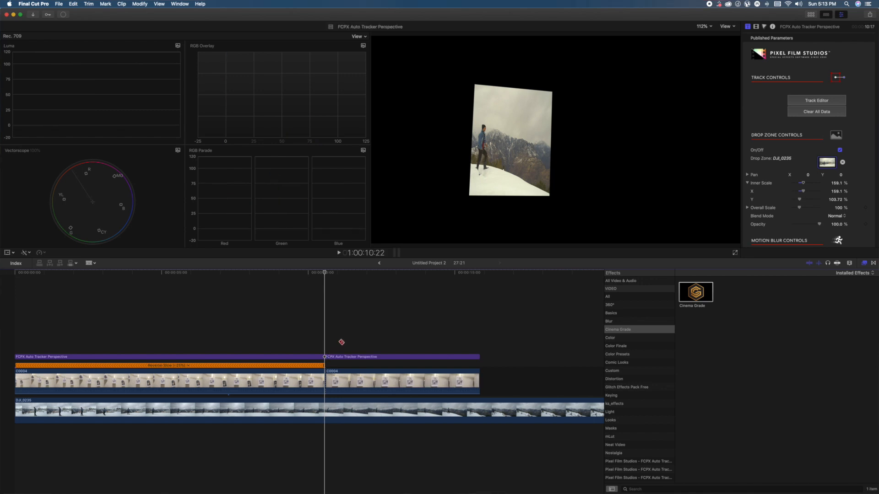
key(a)
drag(344, 340, 368, 387)
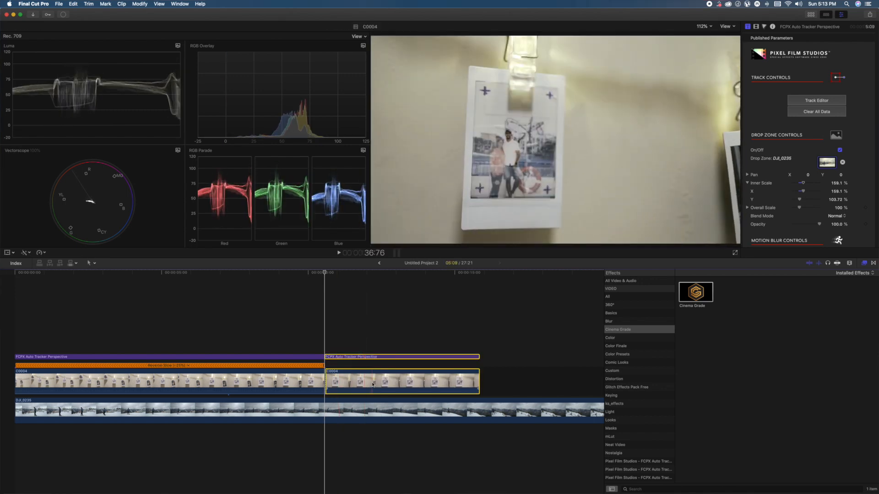
key(Delete)
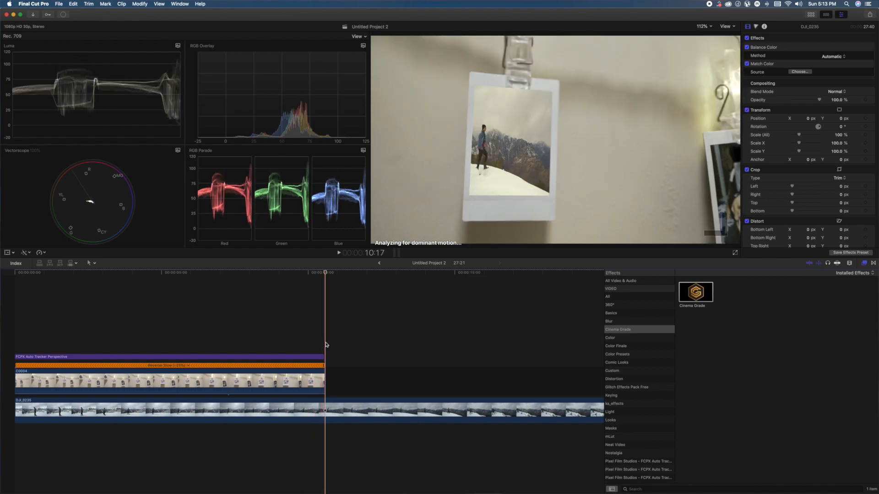
drag(325, 356, 324, 356)
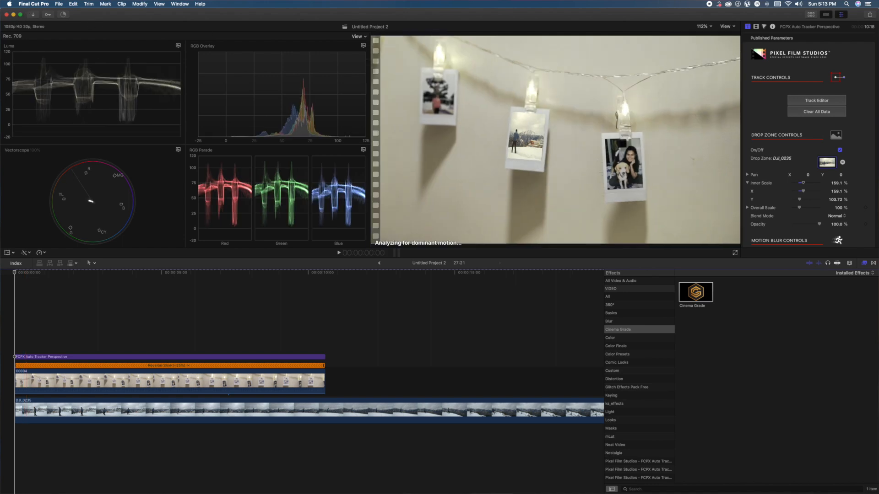
- Bring back the media browser and place an Adjustment Layer title above the tracker title at the timeline start
click(179, 3)
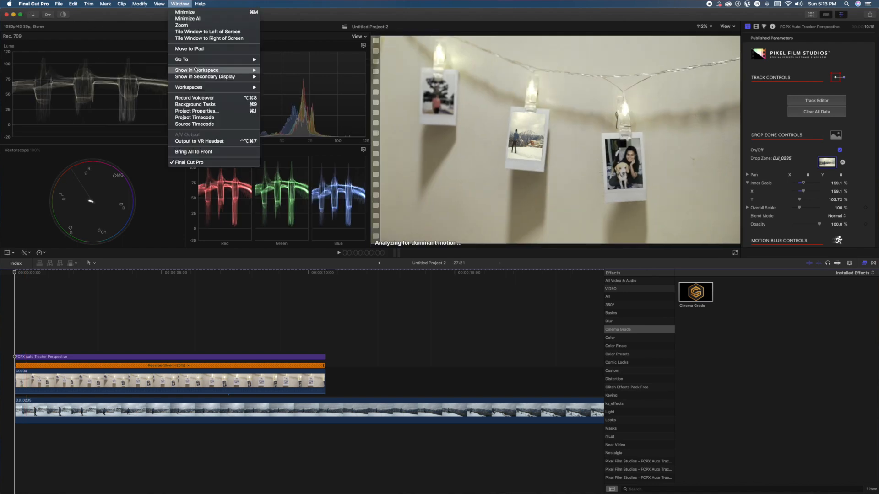
mouse_move(219, 79)
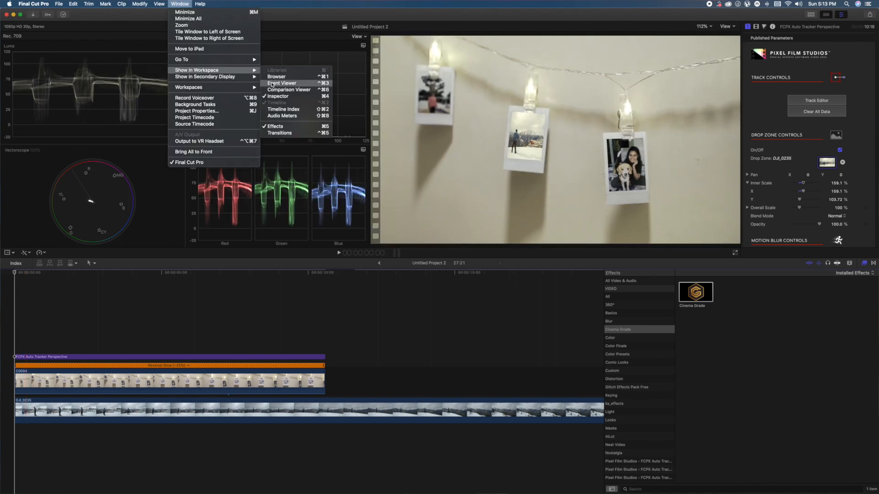
click(271, 88)
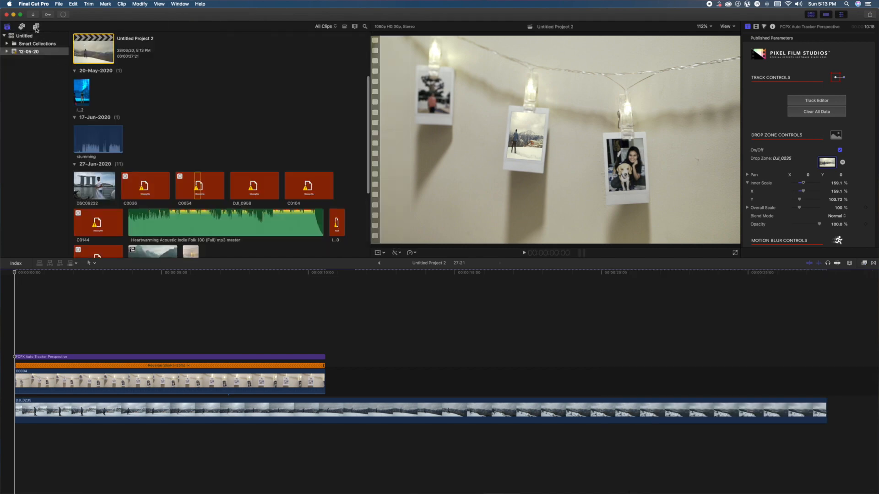
click(36, 28)
drag(99, 105, 42, 349)
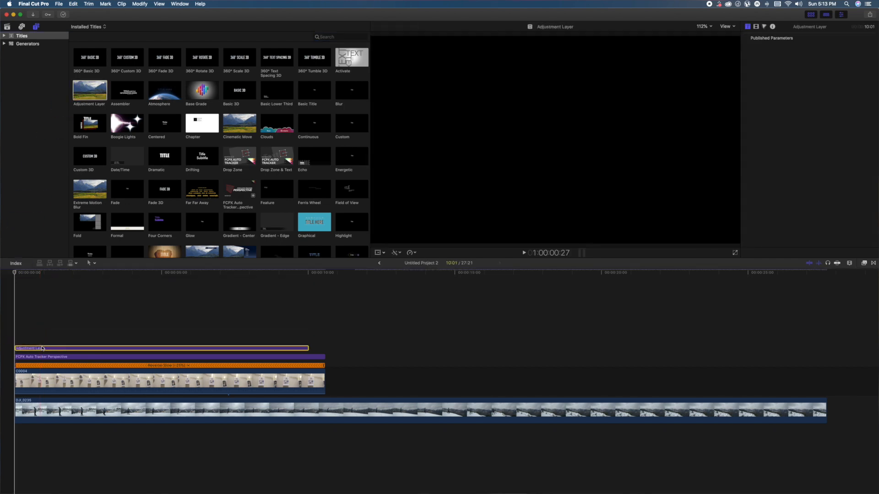
- Rename the adjustment layer as Blur and extend its end to match the tracker title's, for a duration of 10:18
right_click(48, 350)
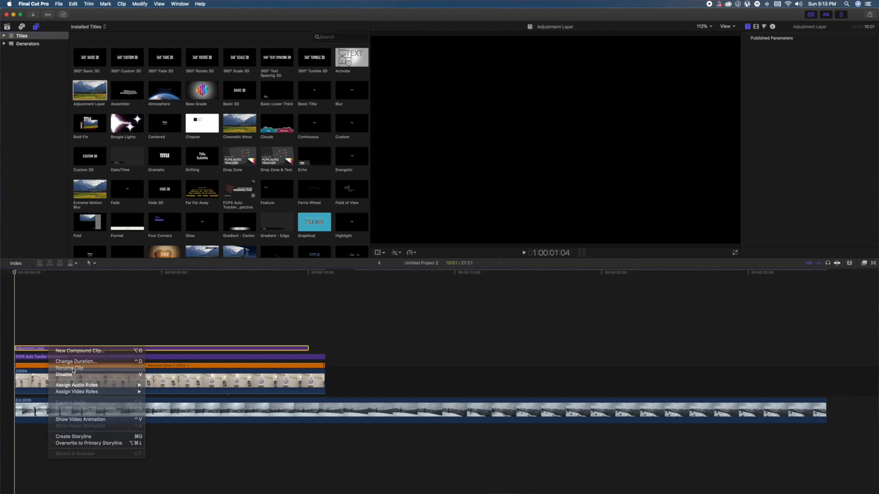
click(73, 370)
key(Return)
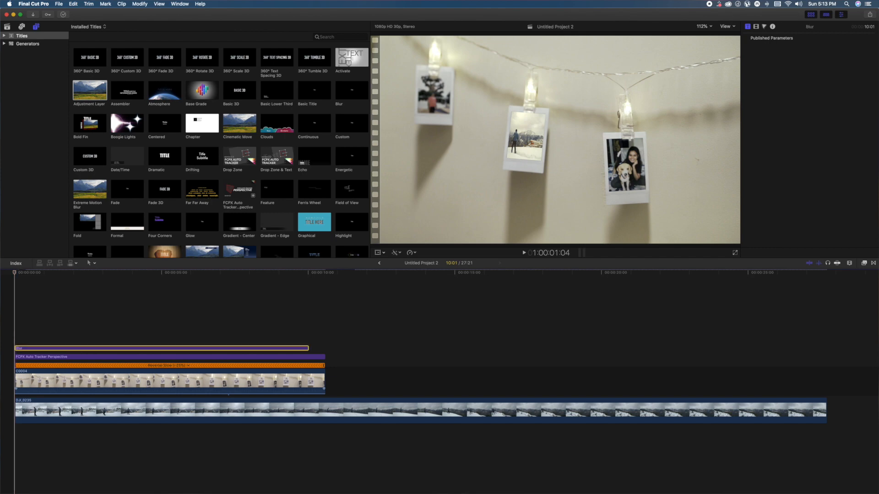
drag(321, 348, 324, 348)
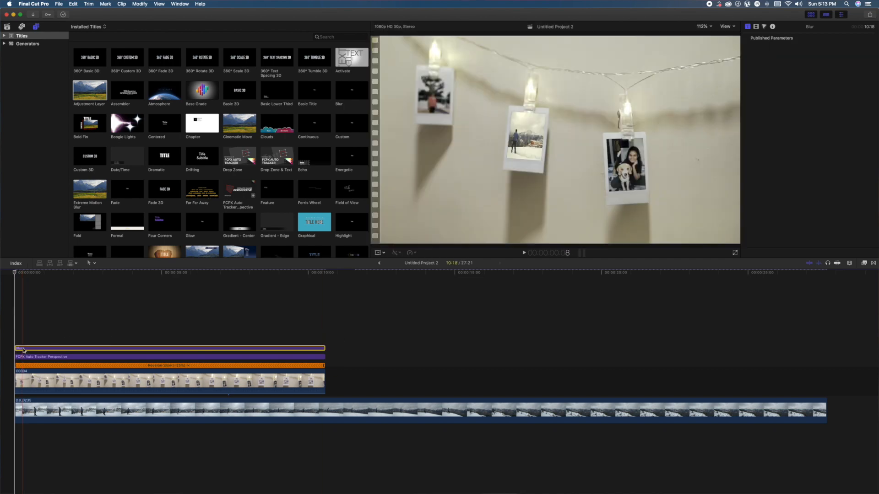
- Apply the Gaussian blur effect to the Blur adjustment layer
click(875, 264)
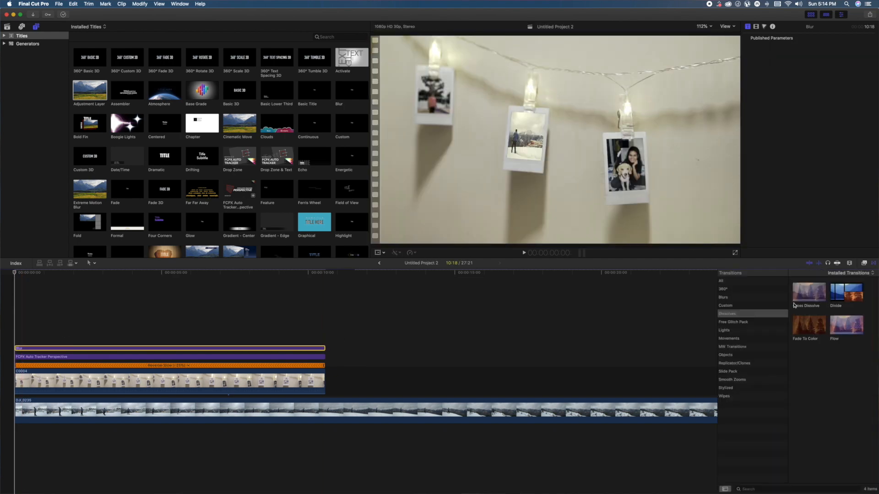
click(864, 264)
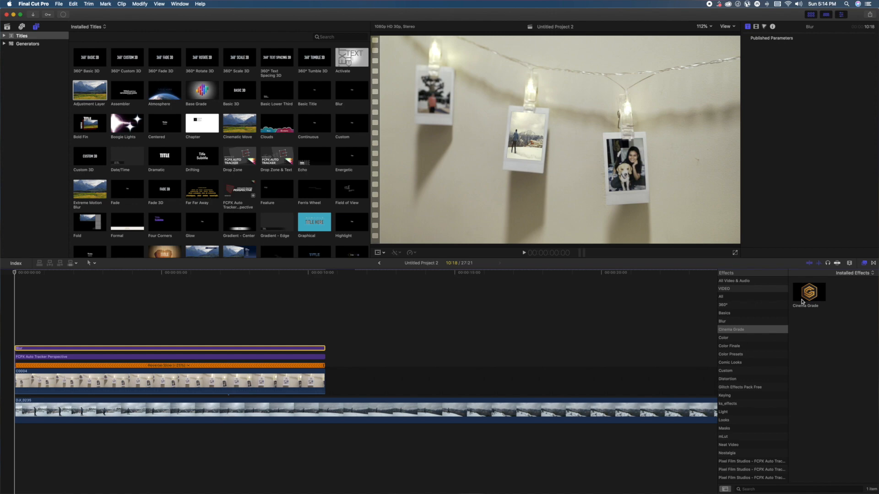
click(742, 321)
drag(813, 328, 24, 349)
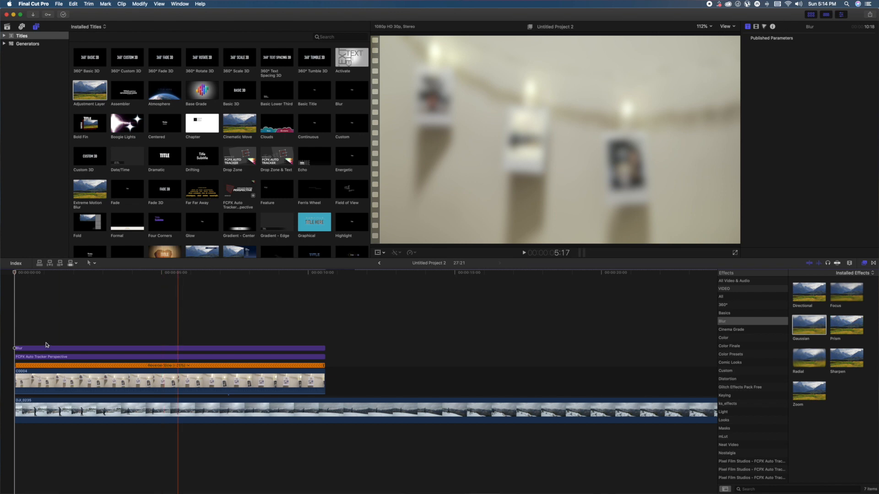
- Set the Gaussian effect's Amount on the Blur layer to 8.26
click(27, 349)
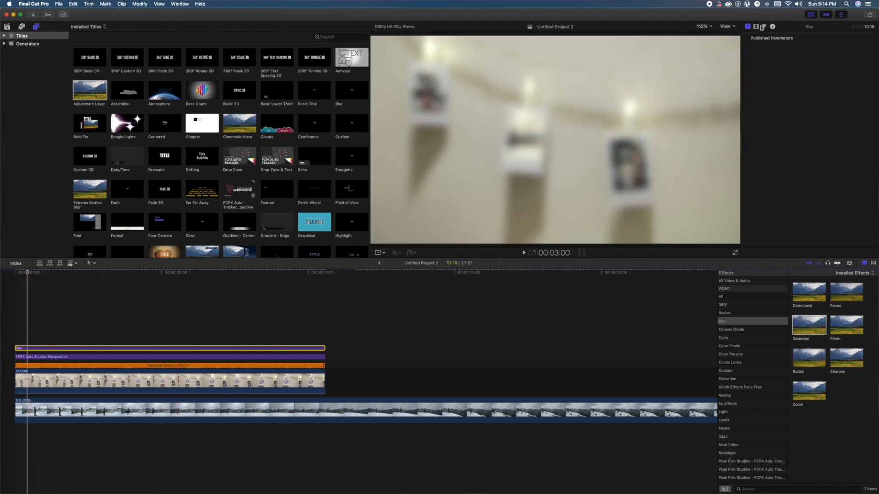
click(757, 27)
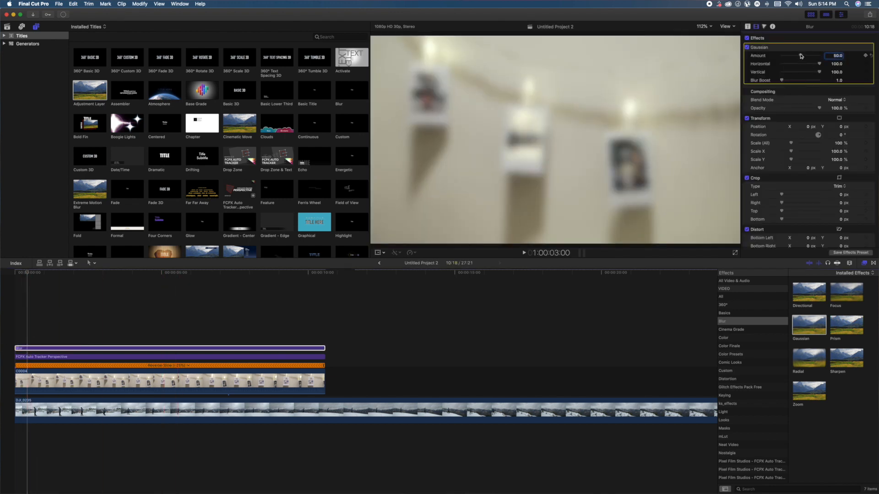
drag(801, 56, 785, 58)
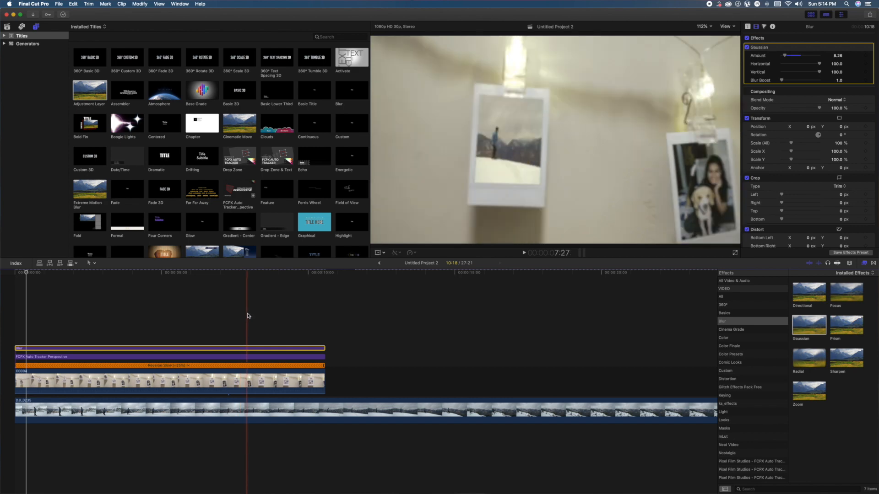
- Keyframe the Blur layer's Gaussian Amount at 8.26 at the timeline start, 2.69 at about 8:04, and 0 at 9:21
click(254, 350)
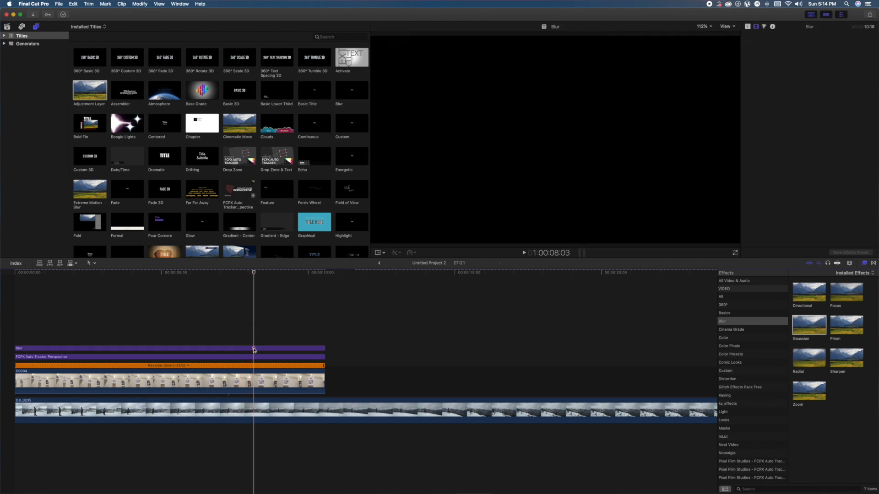
click(255, 351)
key(Home)
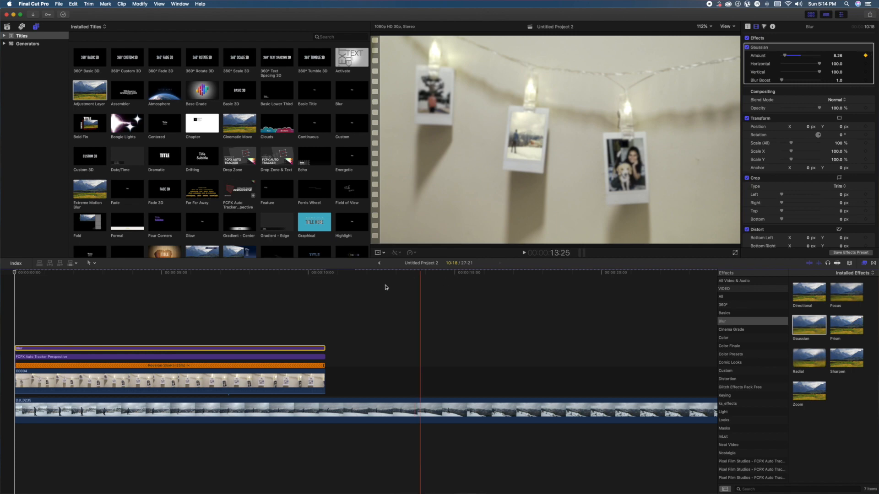
click(254, 335)
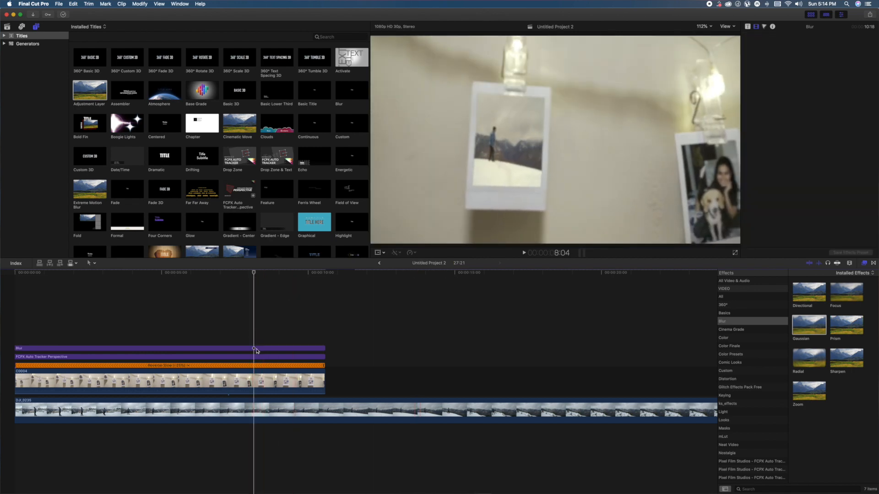
click(257, 350)
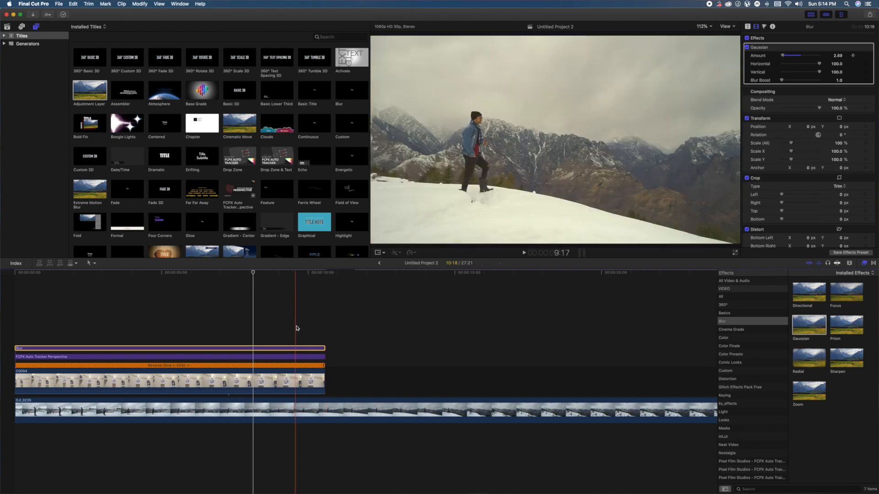
click(301, 343)
click(302, 349)
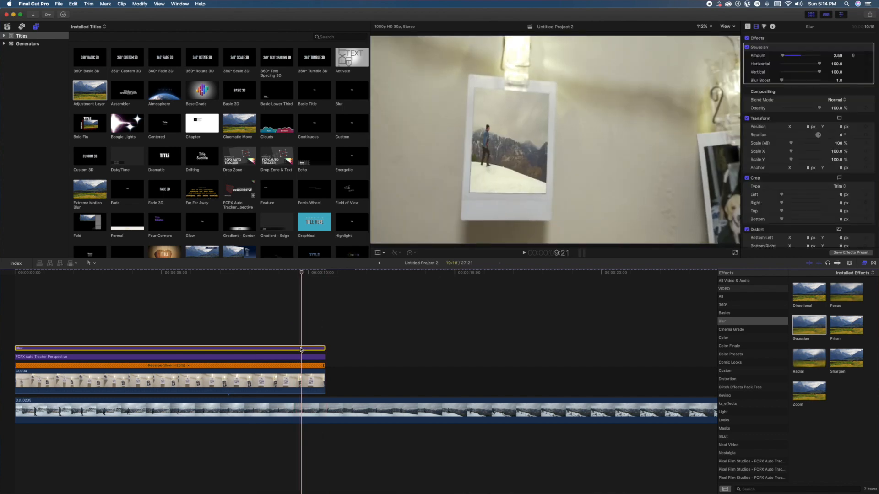
drag(784, 57, 763, 60)
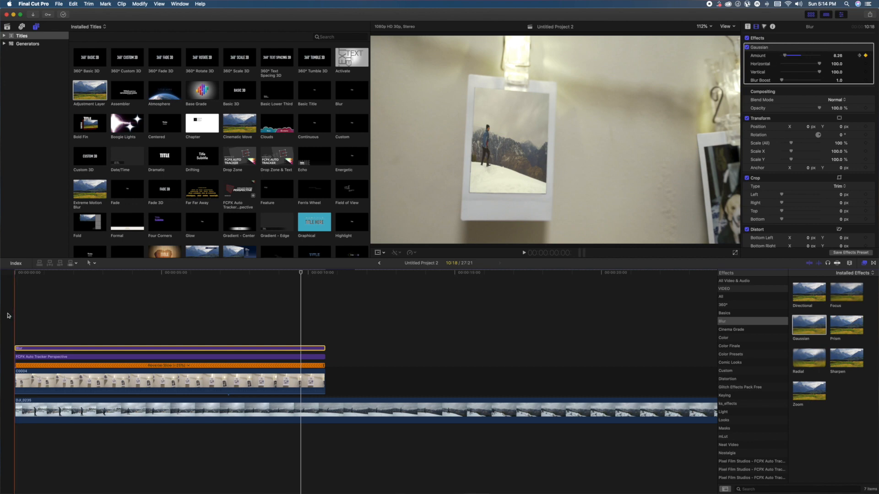
- Play the composite from the timeline start to about 11:08 to check the animated blur
click(4, 314)
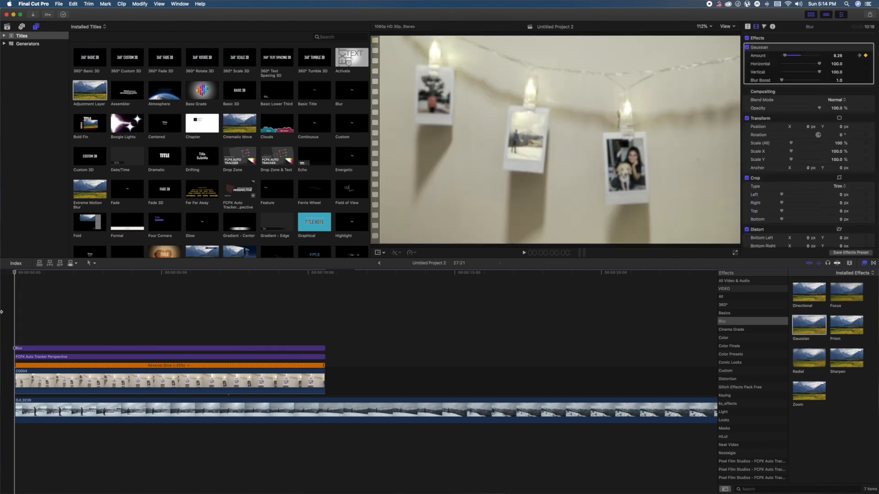
key(space)
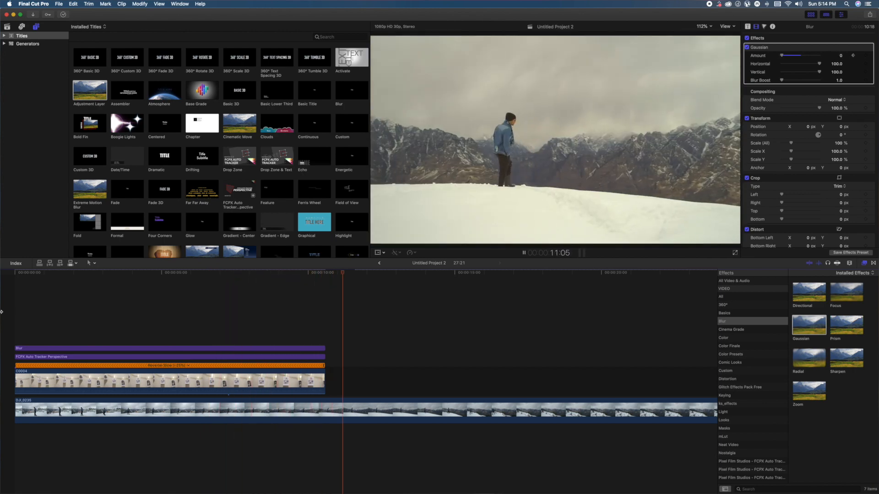
key(space)
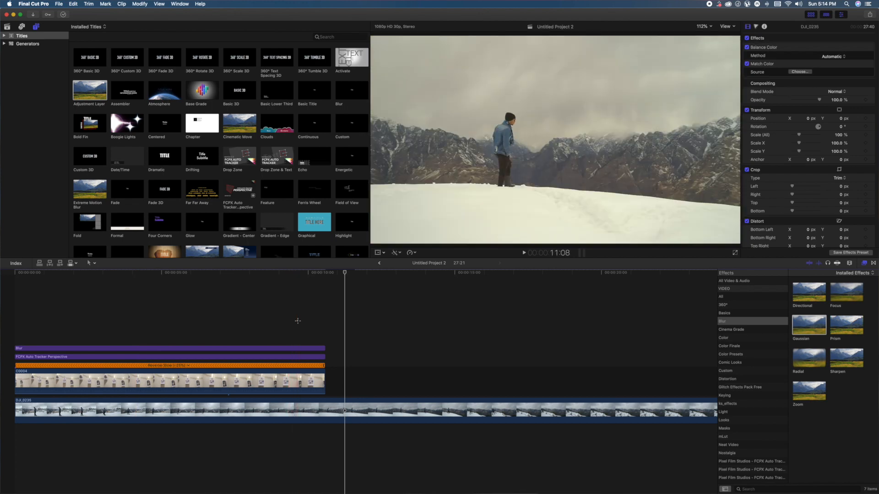
- Set the tracker title's drop zone Overall Scale to 101 % and play the composite from the start
click(298, 348)
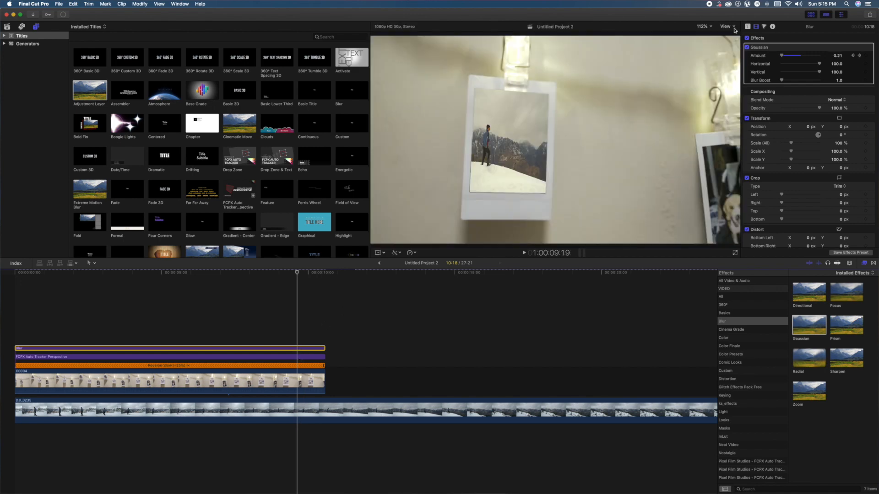
click(297, 358)
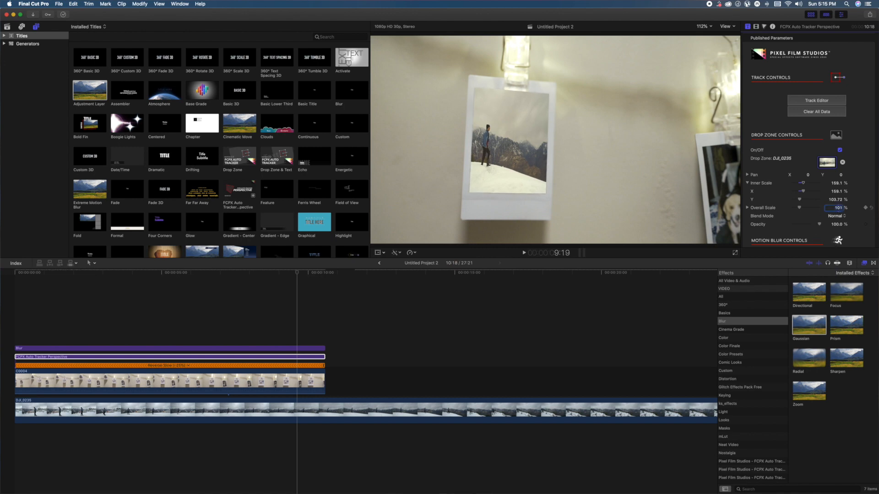
key(Return)
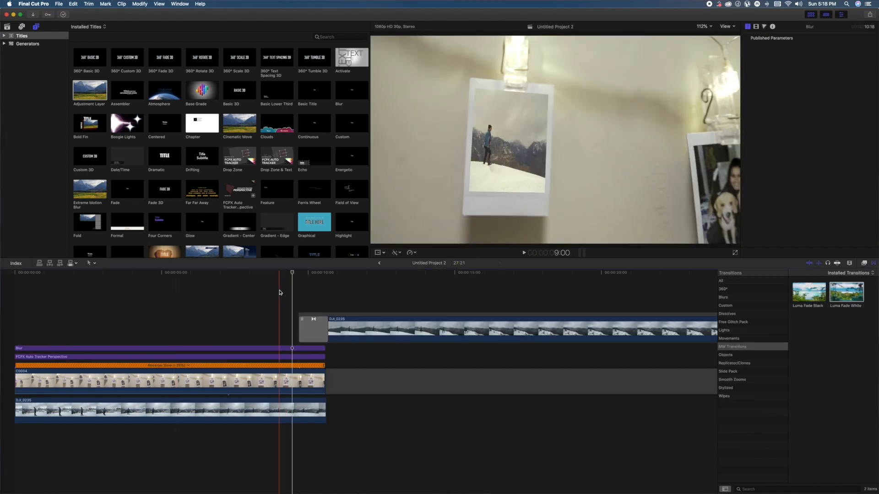
key(space)
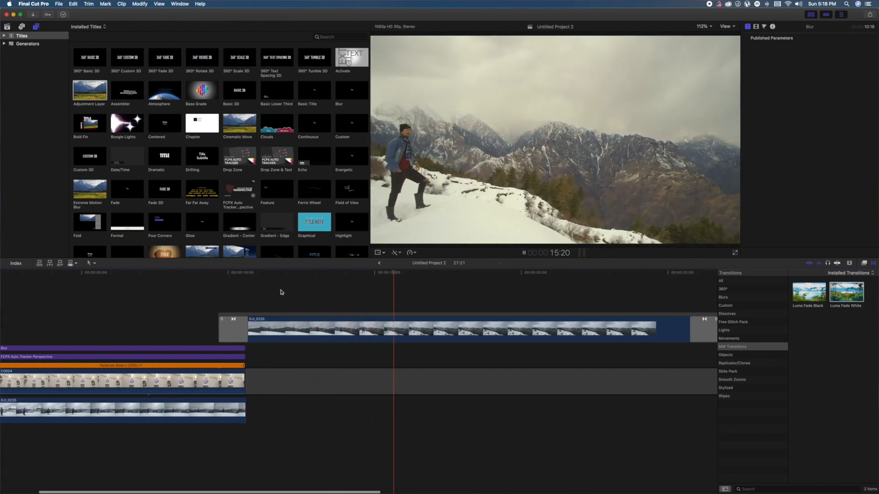
- Stop playback at 17:02, cut the upper DJI_0235 clip at about 17:19, and delete the section after the cut
key(space)
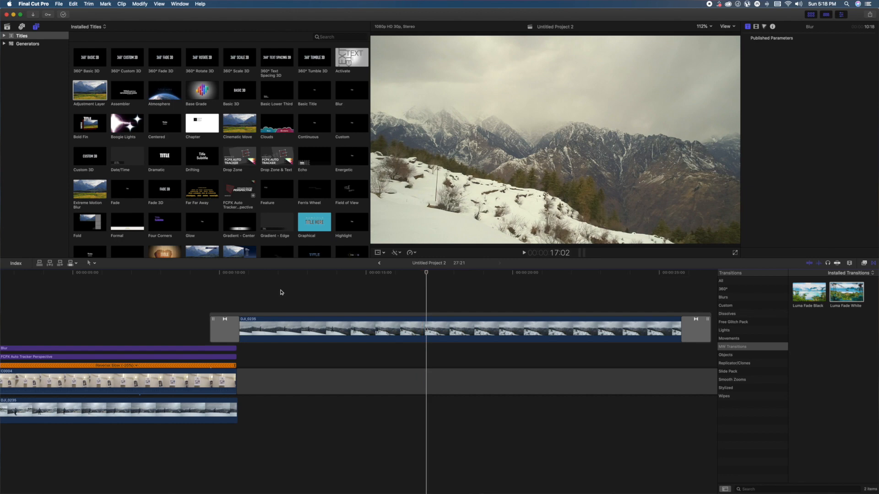
click(430, 334)
click(444, 333)
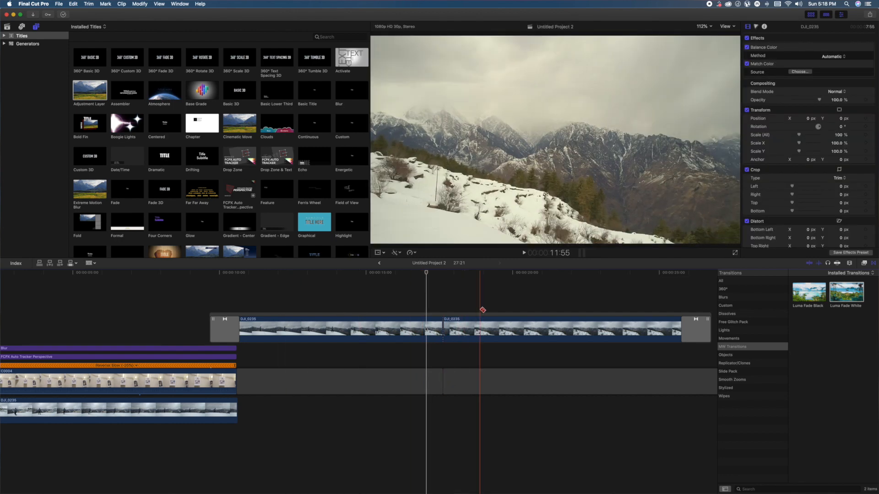
key(a)
drag(480, 308, 504, 372)
click(500, 330)
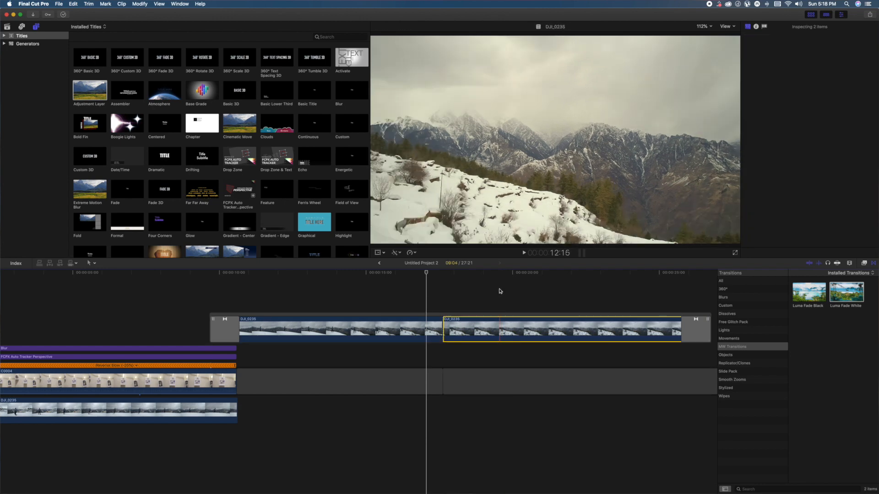
drag(500, 329, 500, 292)
key(Delete)
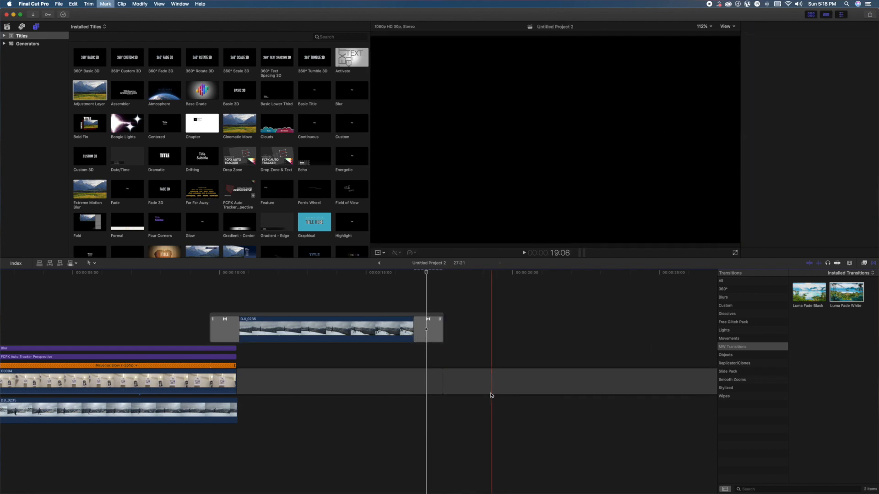
- Delete the empty gap after 17:19 and the transition at the end of the upper DJI_0235 clip
click(491, 392)
key(Delete)
click(432, 334)
key(Delete)
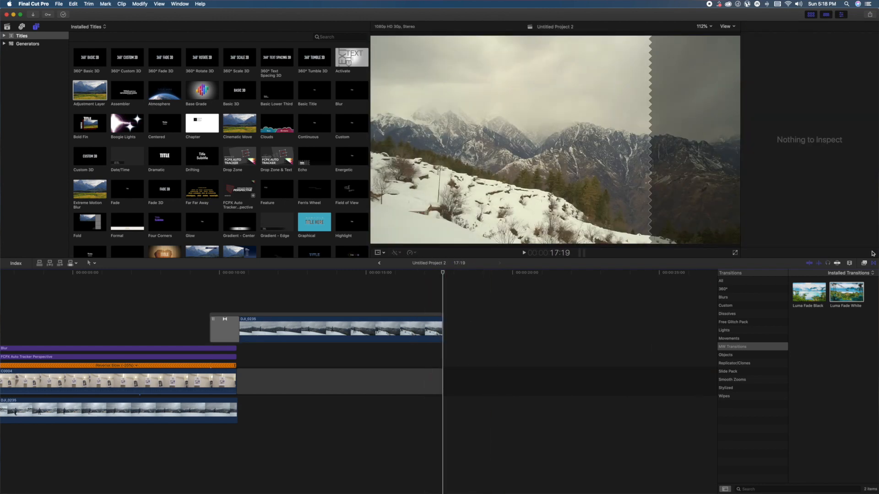
- Add a Cross Dissolve to the end of the upper DJI_0235 clip and play the fade-out from 16:15
click(759, 314)
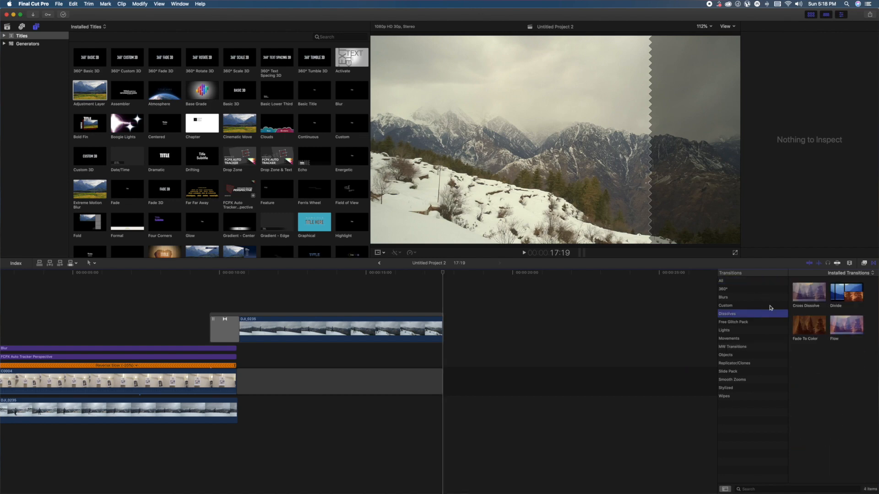
drag(427, 338, 427, 338)
click(412, 304)
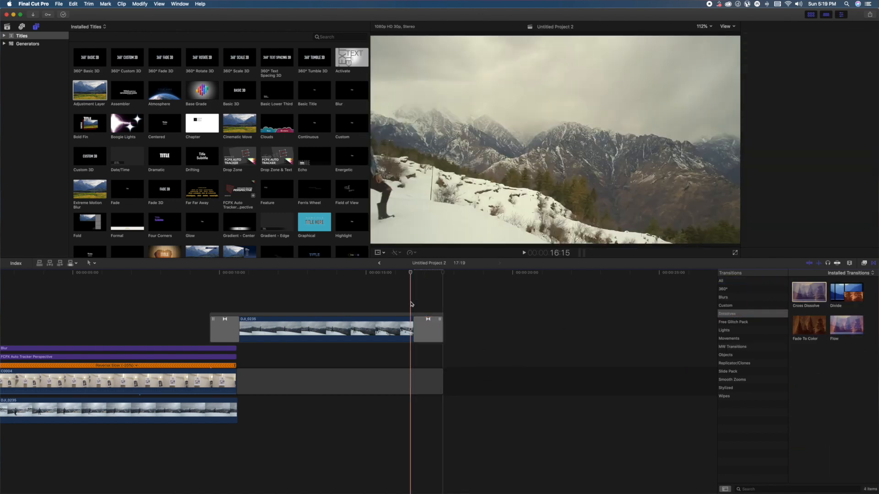
key(space)
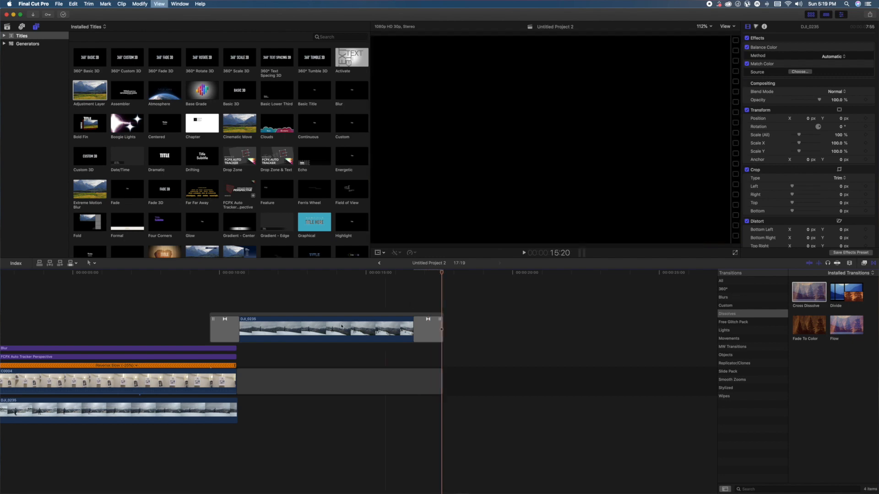
- Place an Adjustment Layer title above all clips from the timeline start, extended to a duration of 17:20
scroll(411, 304, left, 3)
scroll(71, 304, left, 2)
drag(90, 91, 16, 306)
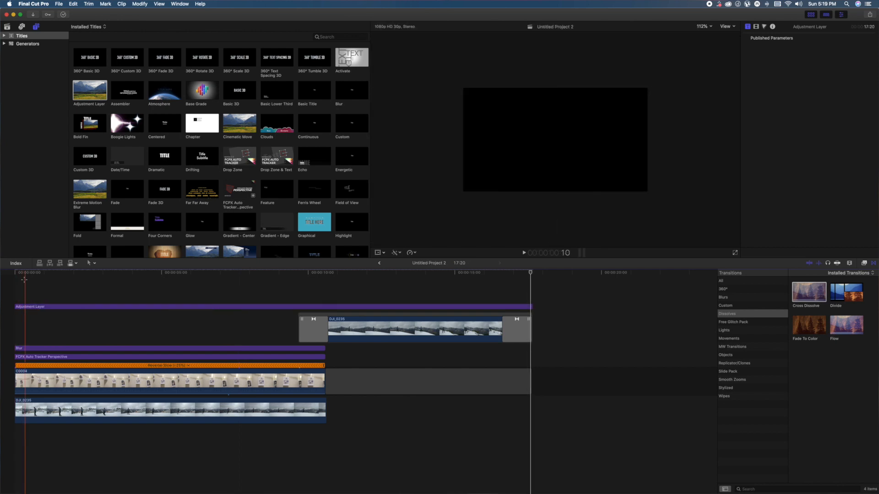
- Apply the Cinema Grade effect to the adjustment layer above all clips
click(18, 307)
click(864, 263)
click(742, 329)
drag(809, 292, 25, 307)
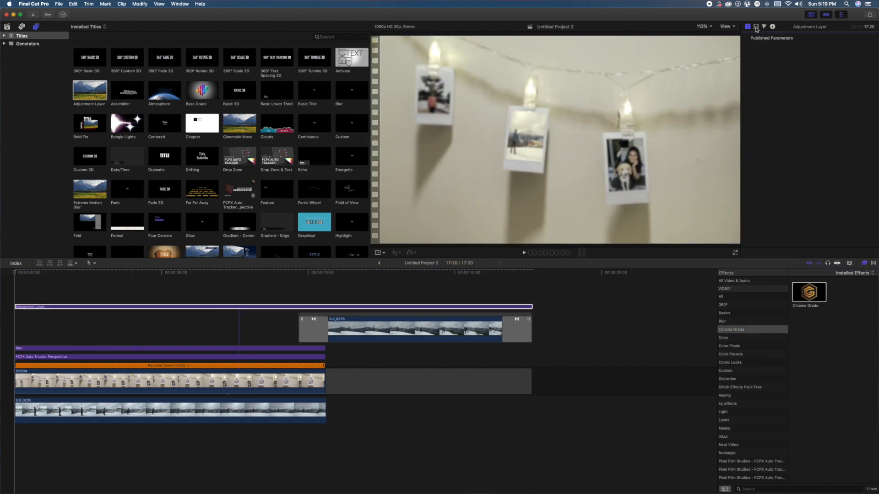
- Apply a look to the adjustment layer through the Cinema Grade controls and skim the graded opening of the timeline
click(756, 26)
click(813, 62)
click(130, 347)
scroll(345, 344, down, 10)
click(346, 341)
click(709, 238)
click(711, 225)
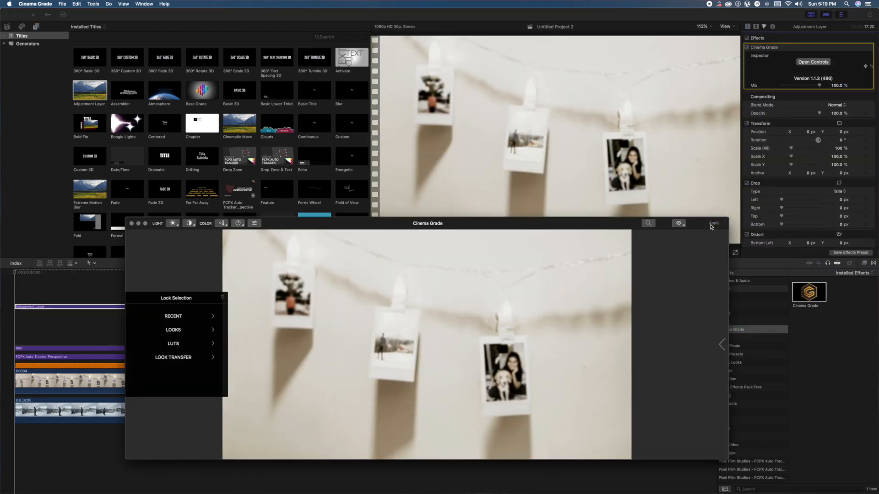
click(132, 224)
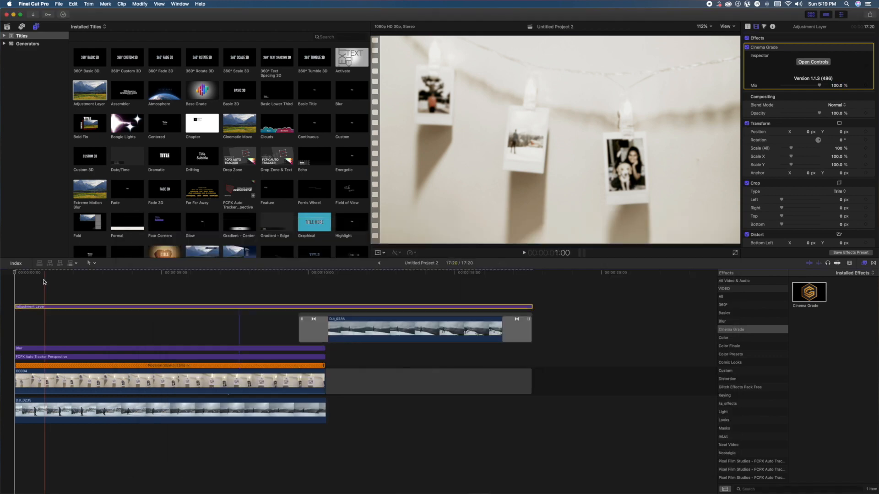
drag(18, 274, 259, 287)
drag(67, 287, 2, 287)
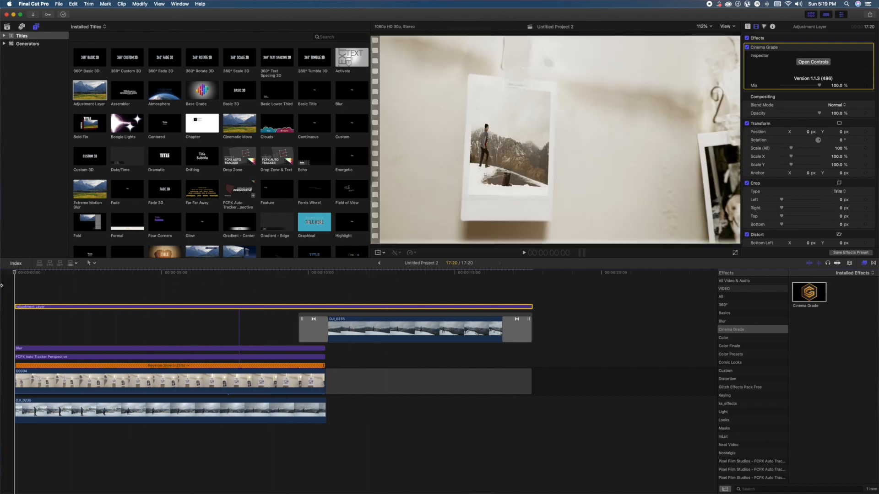
- Lower the exposure of the highlights and darker tones on the hanging polaroid clip C0004 with a Color Board correction
click(43, 330)
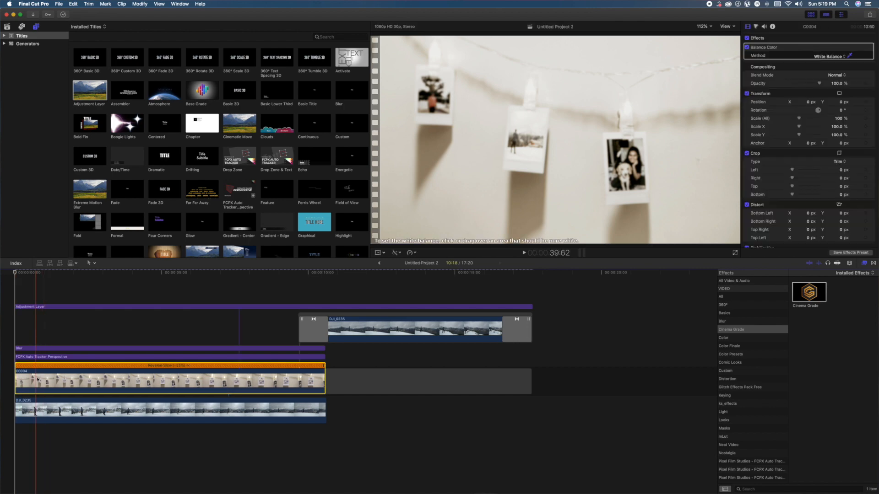
click(18, 341)
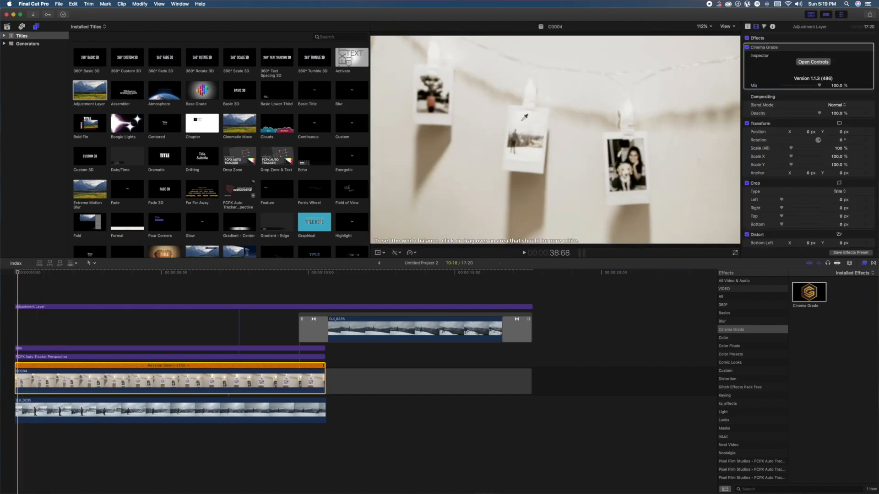
click(757, 28)
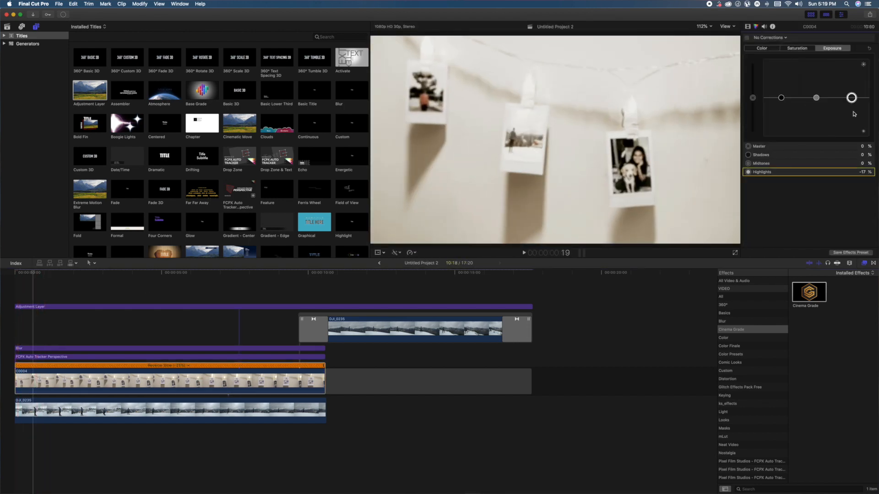
drag(853, 112, 852, 108)
drag(816, 98, 782, 101)
drag(852, 108, 852, 104)
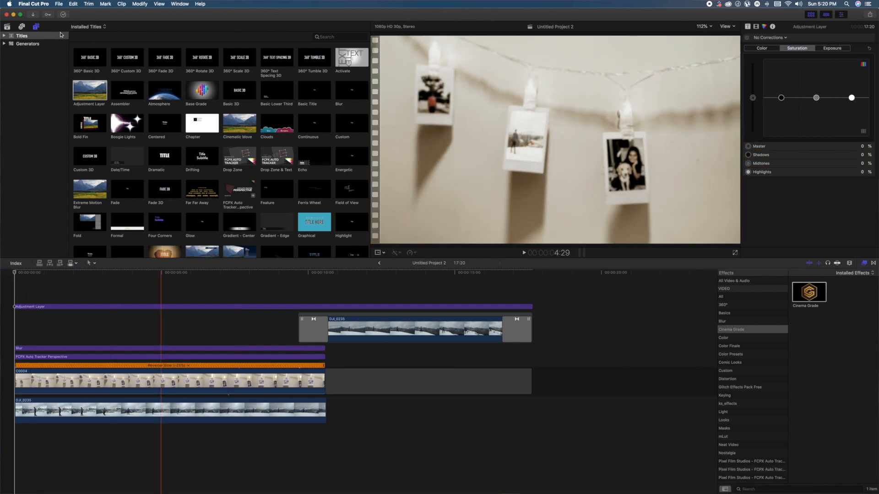
- Place the Heartwarming Acoustic Indie Folk 100 (Full) music track beneath the clips from the timeline start
click(7, 26)
click(82, 131)
scroll(260, 166, down, 5)
scroll(260, 166, up, 5)
drag(143, 188, 115, 434)
- Cut the music where the adjustment layer ends, delete the excess, and play the sequence from the start
click(535, 432)
key(a)
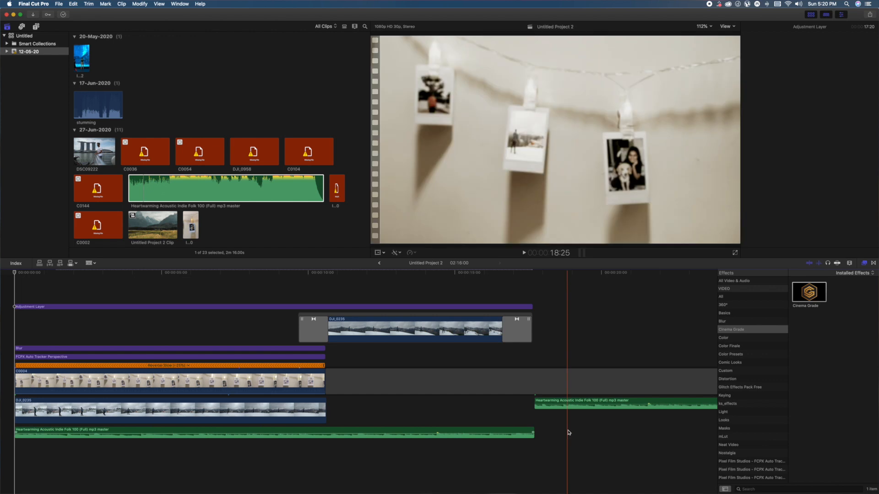
click(576, 401)
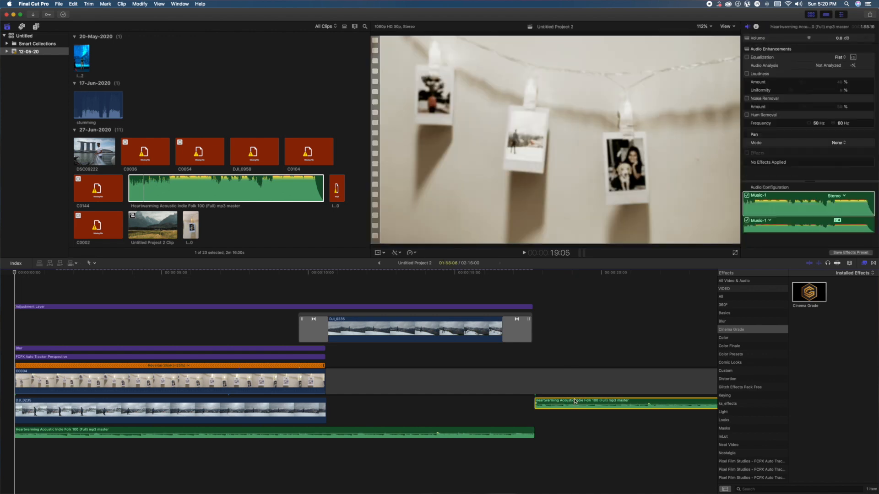
key(Delete)
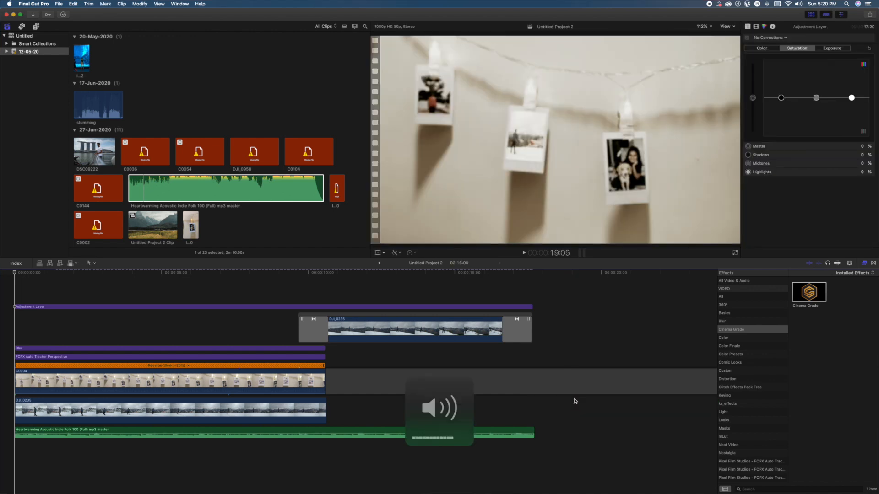
key(space)
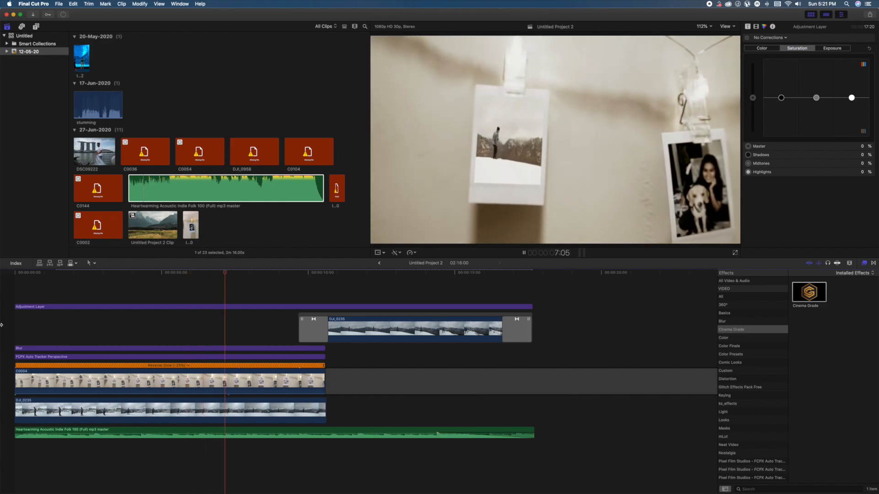